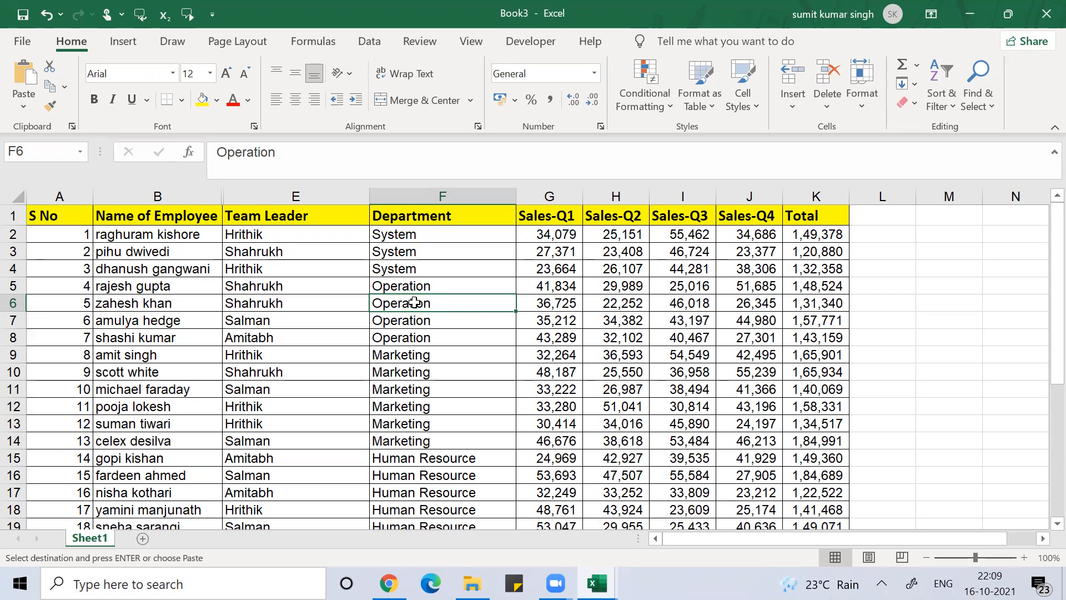
{"action": "key", "text": "Left"}
{"action": "key", "text": "Left"}
{"action": "key", "text": "Left"}
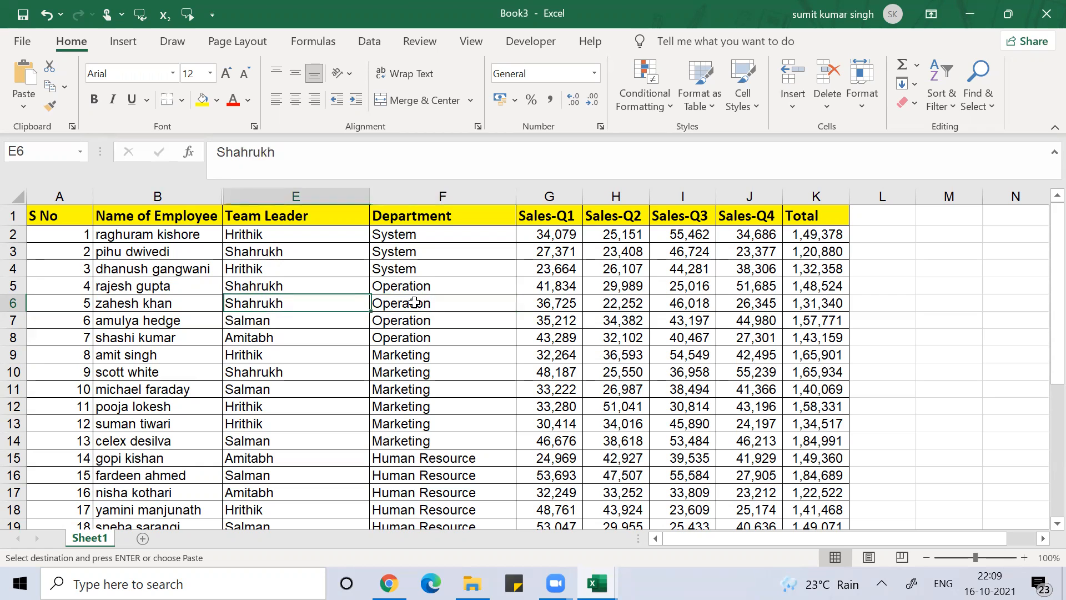
{"action": "key", "text": "Up"}
{"action": "key", "text": "Up"}
{"action": "key", "text": "Up"}
{"action": "key", "text": "Down"}
{"action": "key", "text": "Down"}
{"action": "key", "text": "Down"}
{"action": "key", "text": "Down"}
{"action": "key", "text": "Down"}
{"action": "key", "text": "Down"}
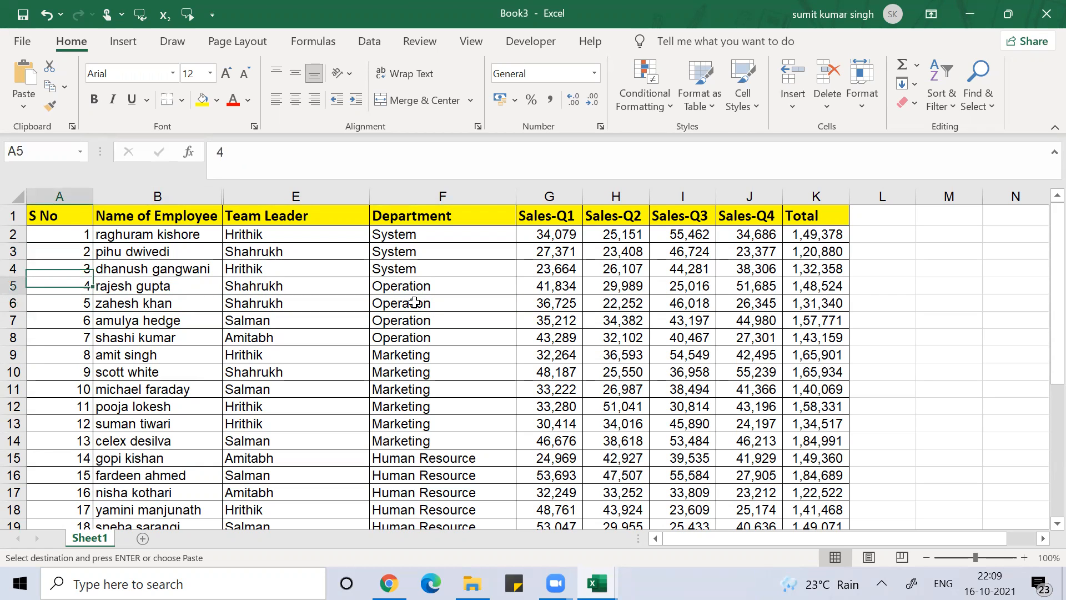
{"action": "key", "text": "Right"}
{"action": "key", "text": "Right"}
{"action": "key", "text": "Right"}
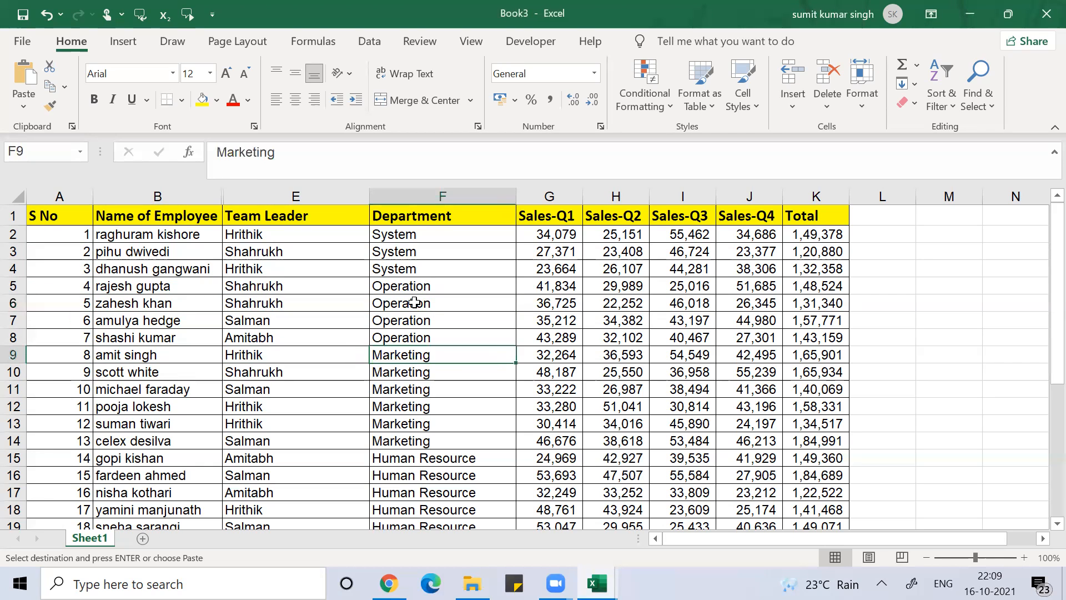
Step: Turn on AutoFilter for the header row of the employee sales table
{"action": "key", "text": "alt+d"}
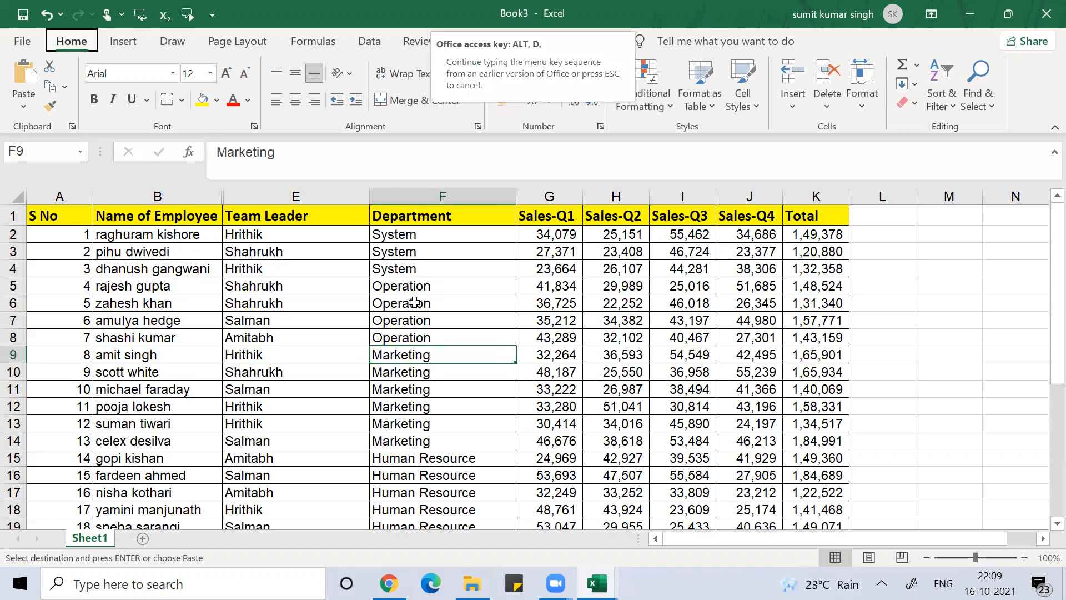
{"action": "key", "text": "f"}
{"action": "key", "text": "f"}
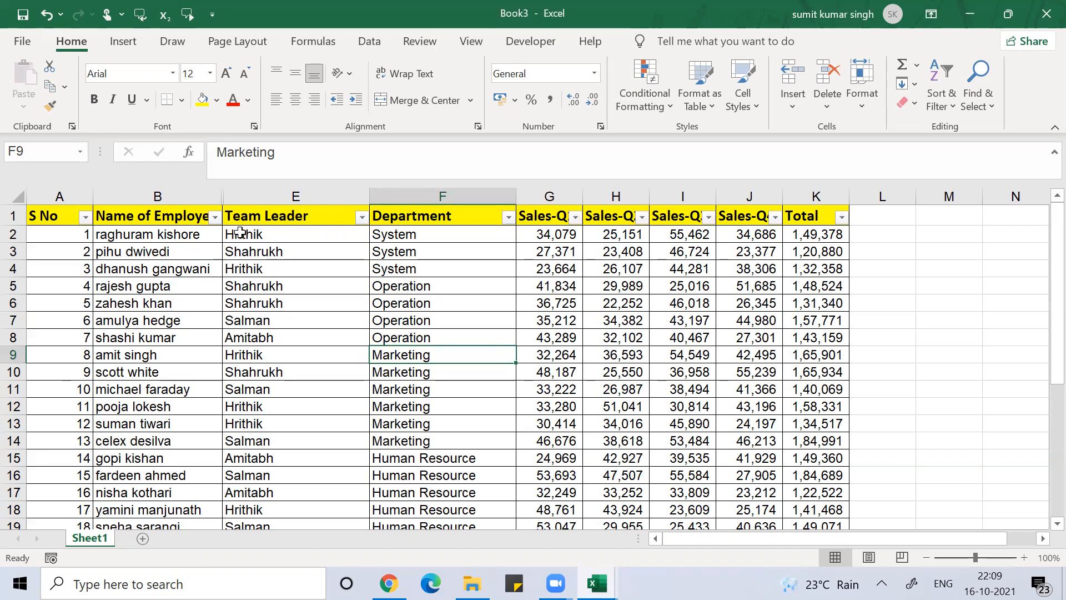
Step: Sort the table by Team Leader from A to Z, and undo the sort
{"action": "left_click", "coordinate": [361, 217]}
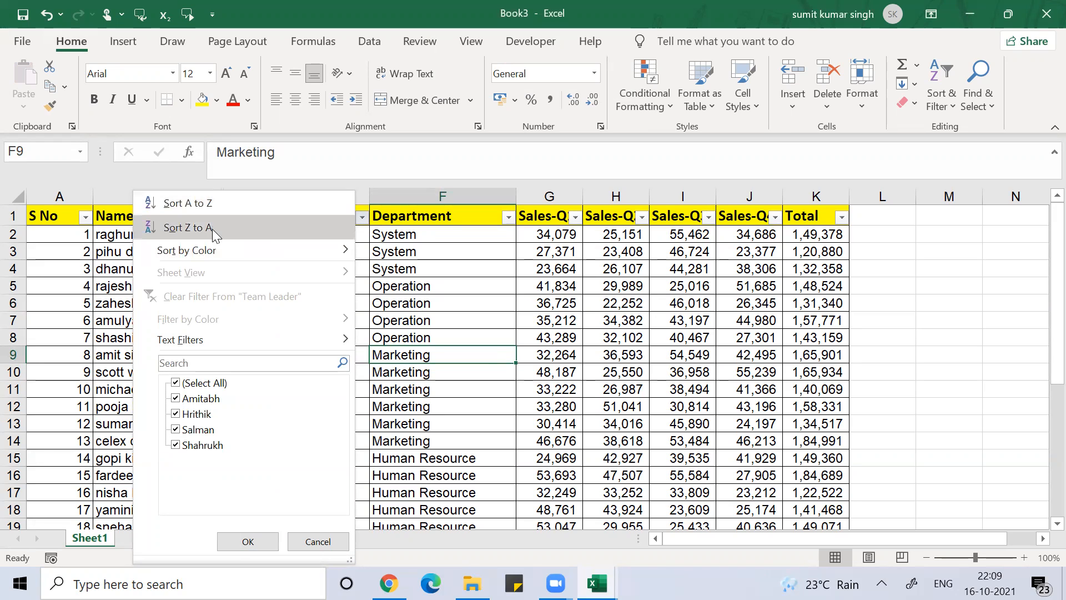
{"action": "left_click", "coordinate": [215, 203]}
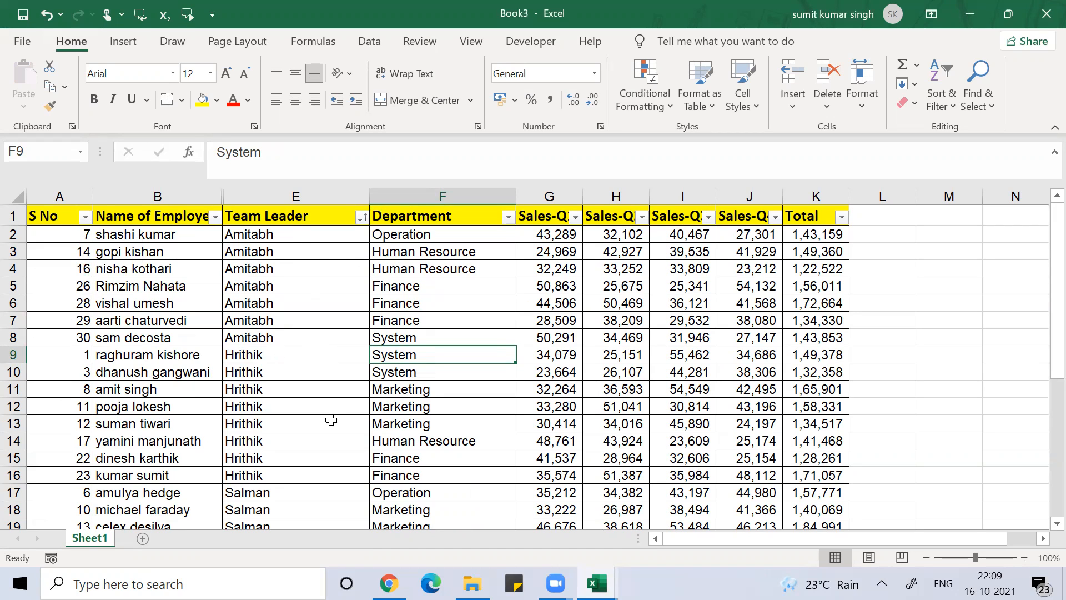
{"action": "key", "text": "ctrl+z"}
Step: Examine the serial number, employee name, team leader and department entries in the table down to row 13
{"action": "left_click", "coordinate": [94, 331]}
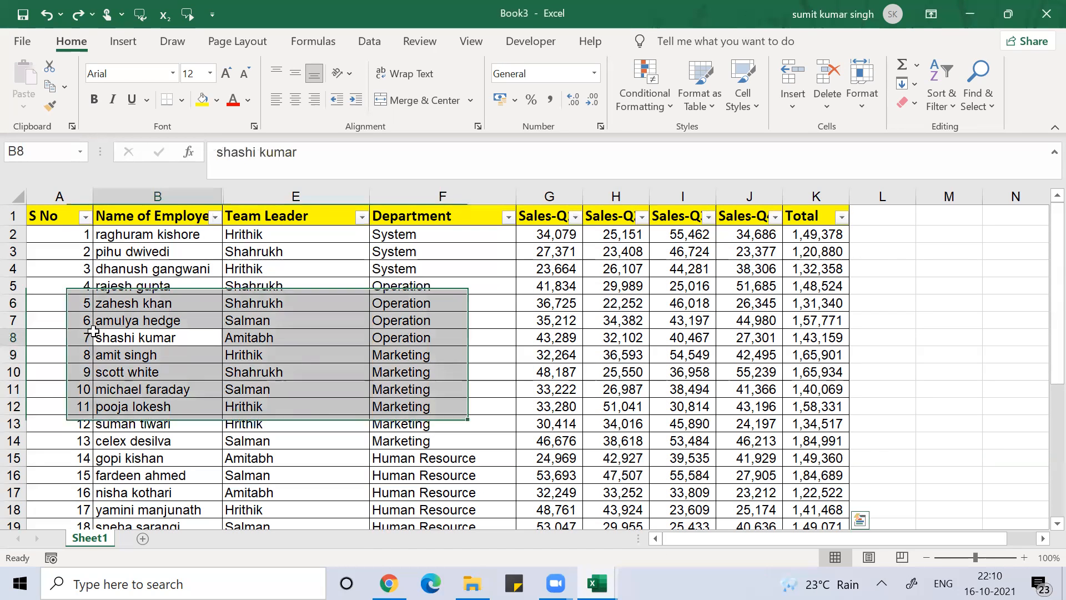
{"action": "key", "text": "Left"}
{"action": "key", "text": "Up"}
{"action": "key", "text": "Up"}
{"action": "key", "text": "Up"}
{"action": "key", "text": "Up"}
{"action": "key", "text": "Up"}
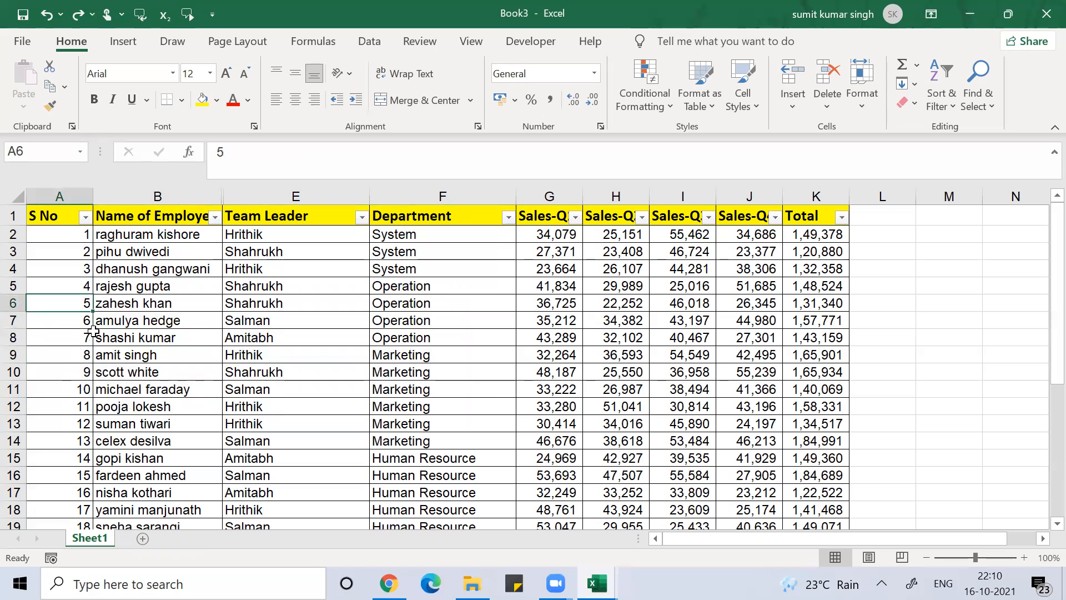
{"action": "key", "text": "Right"}
{"action": "key", "text": "Right"}
{"action": "key", "text": "Down"}
{"action": "key", "text": "Down"}
{"action": "key", "text": "Down"}
{"action": "key", "text": "Down"}
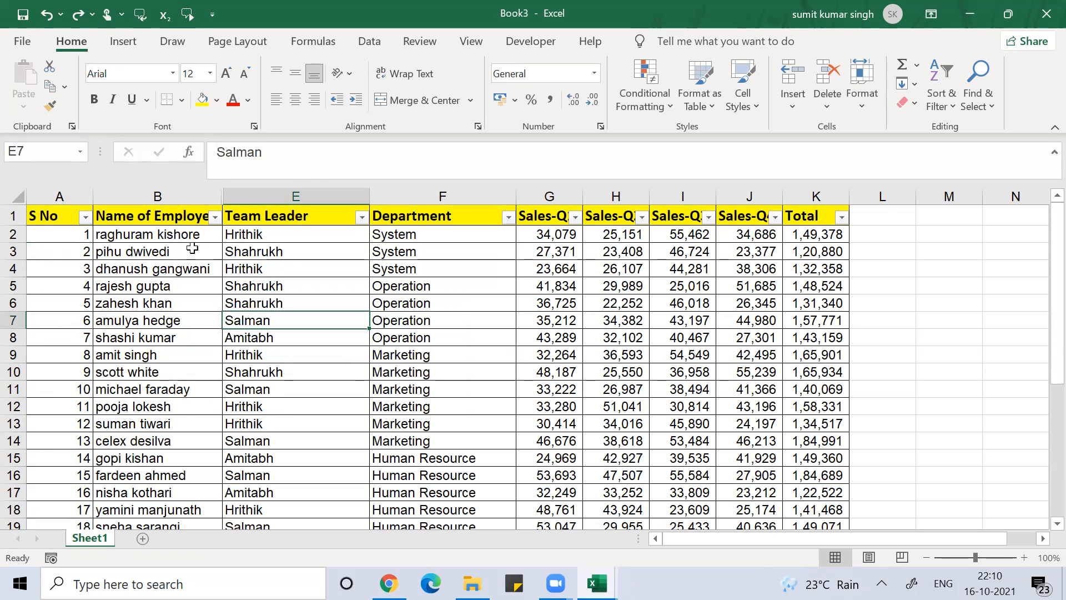
{"action": "left_click", "coordinate": [116, 280]}
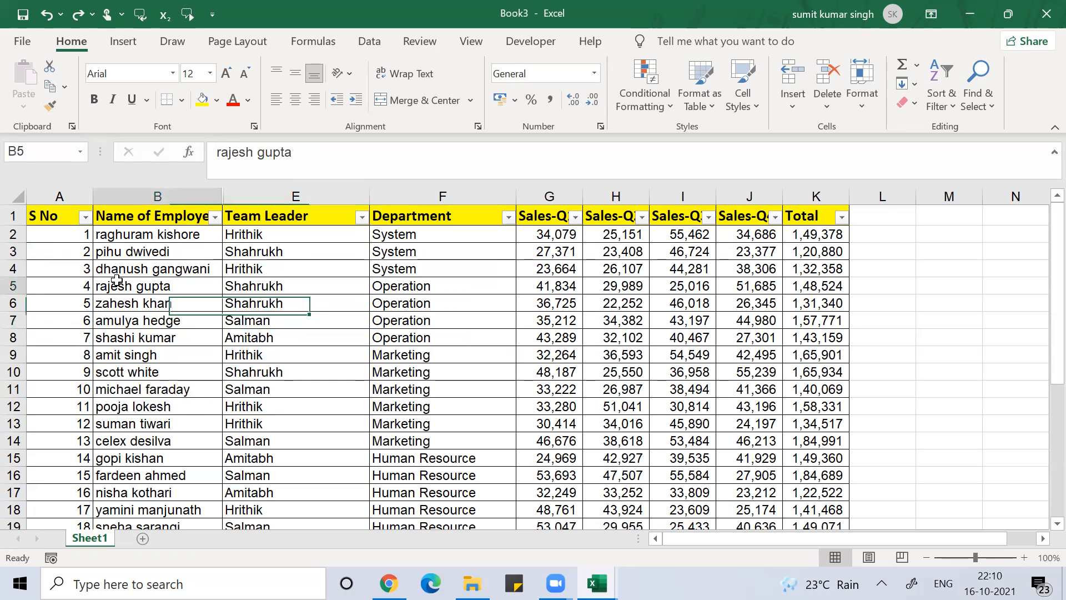
{"action": "key", "text": "Down"}
{"action": "key", "text": "Up"}
{"action": "key", "text": "Up"}
{"action": "key", "text": "Up"}
{"action": "key", "text": "Up"}
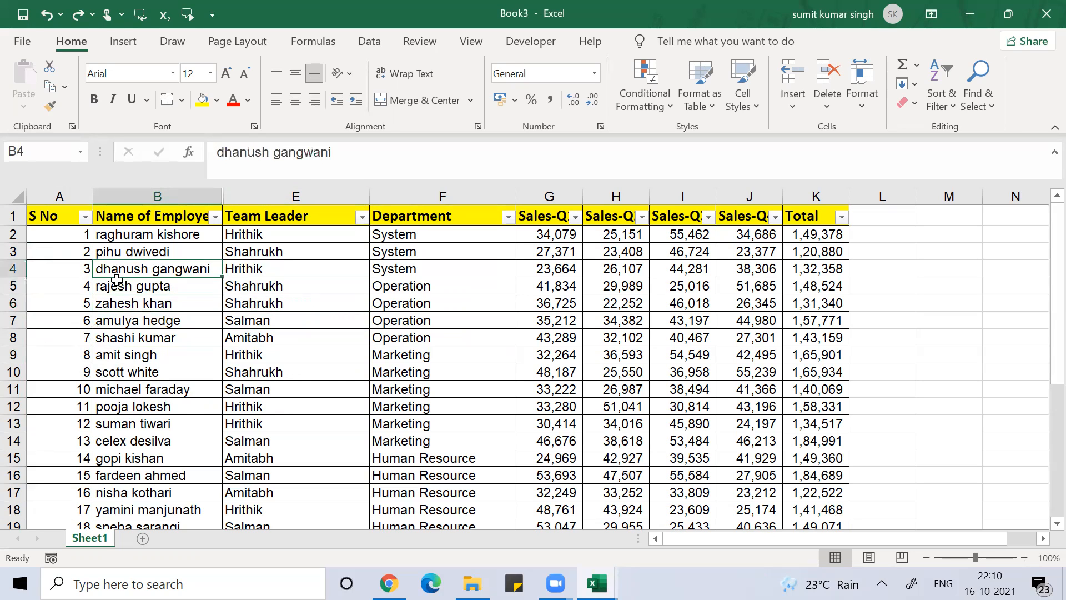
{"action": "key", "text": "Down"}
{"action": "key", "text": "Down"}
{"action": "key", "text": "Down"}
{"action": "key", "text": "Down"}
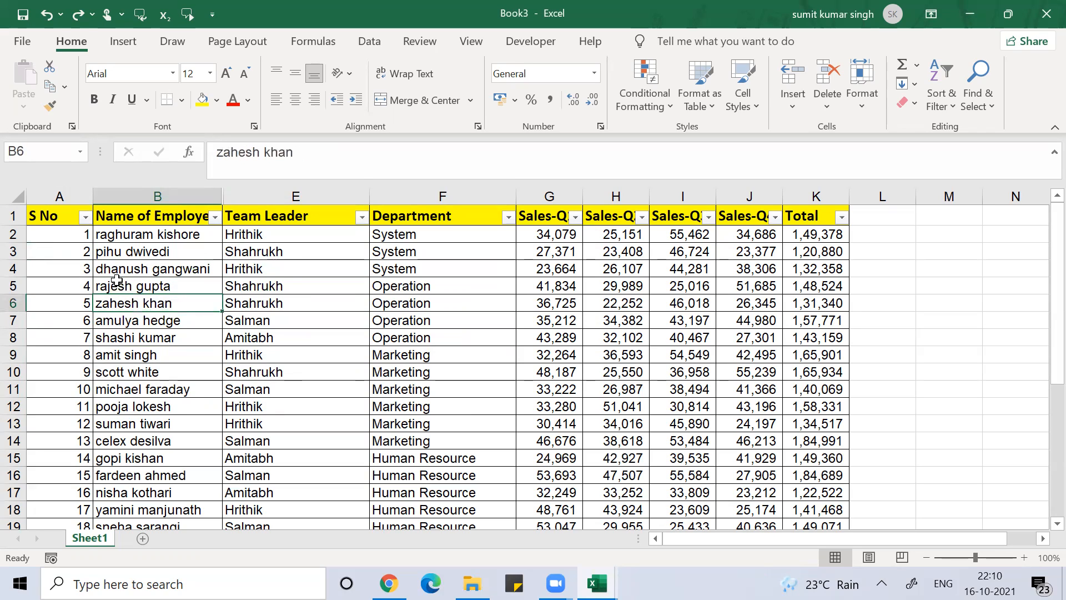
{"action": "key", "text": "Down"}
{"action": "key", "text": "Down"}
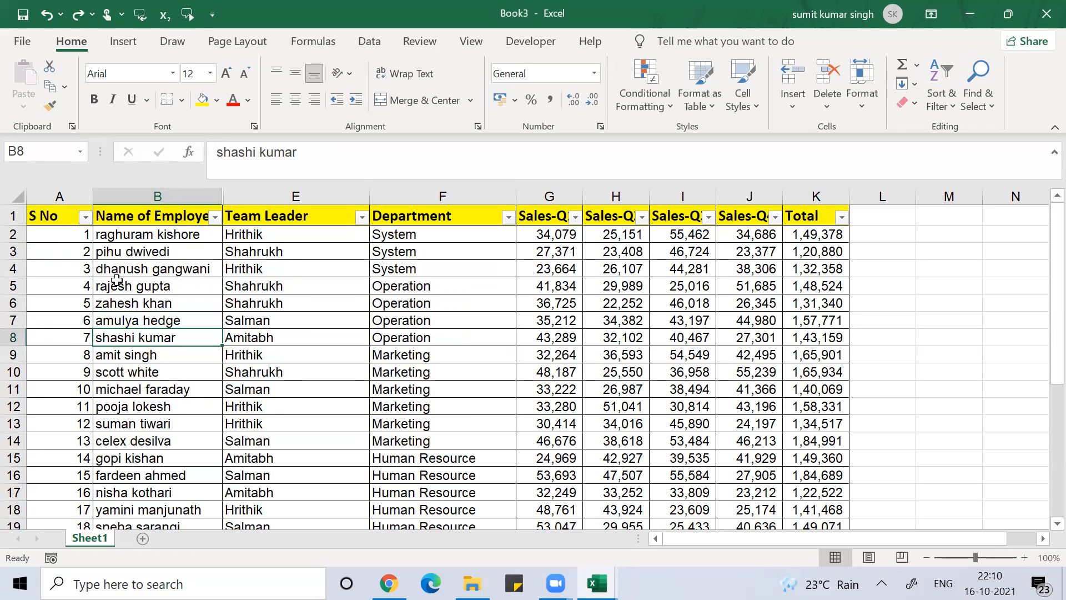
{"action": "key", "text": "Down"}
{"action": "key", "text": "Down"}
{"action": "key", "text": "Down"}
{"action": "key", "text": "Down"}
{"action": "key", "text": "Down"}
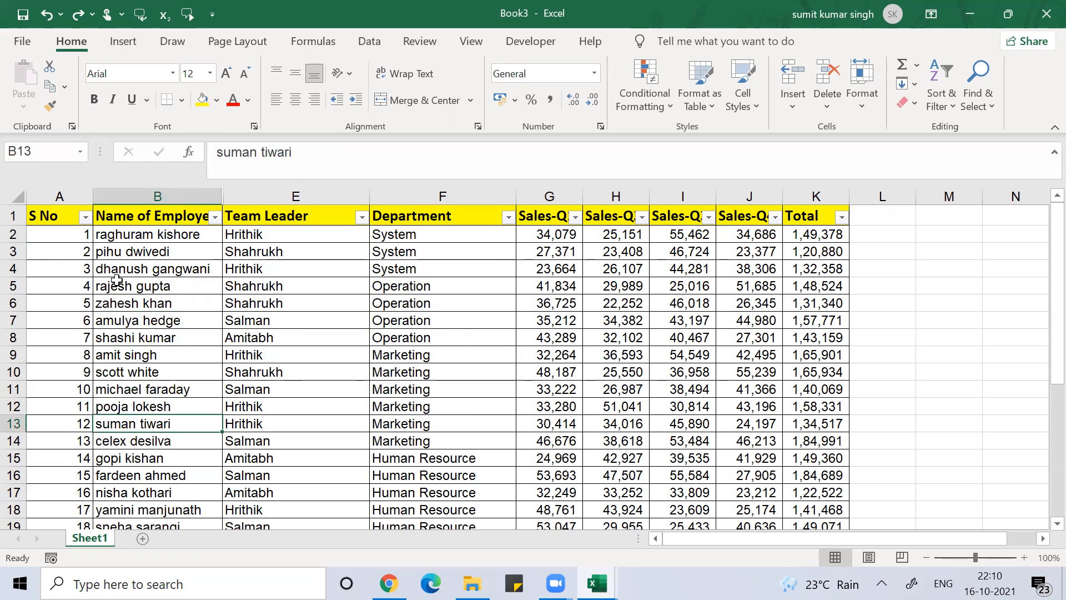
{"action": "key", "text": "Right"}
{"action": "key", "text": "Right"}
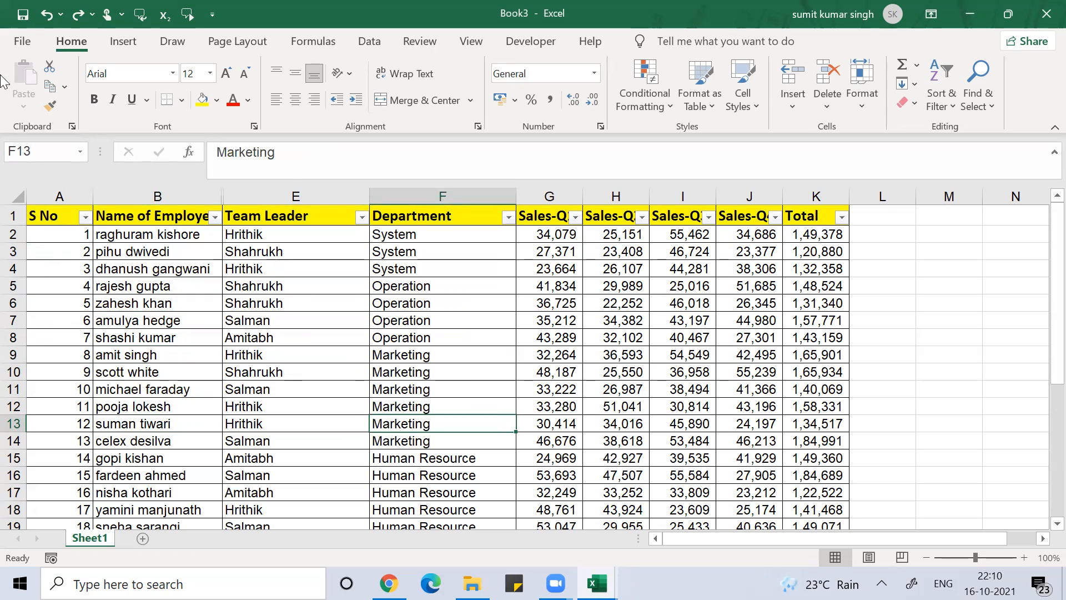
Step: Review the filter choices of the Team Leader and Department columns without changing them
{"action": "left_click", "coordinate": [362, 218]}
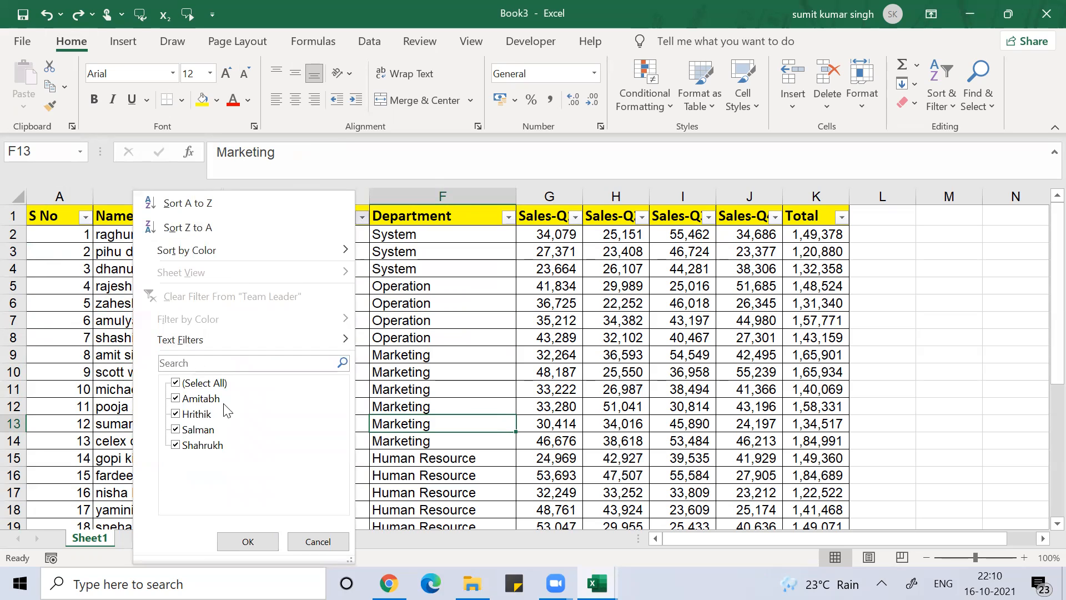
{"action": "left_click", "coordinate": [317, 542]}
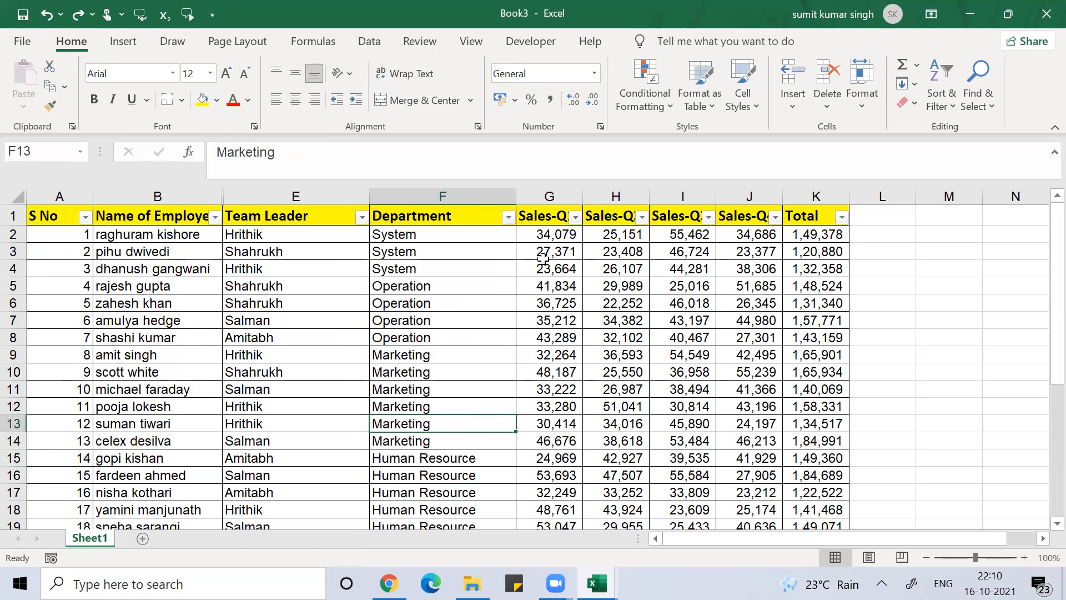
{"action": "left_click", "coordinate": [508, 216]}
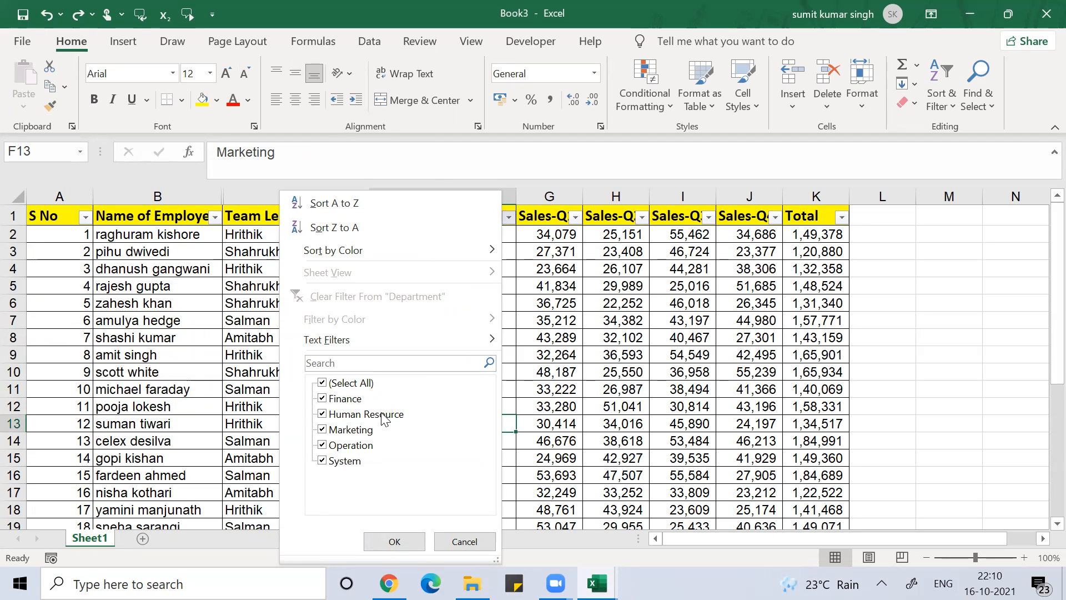
{"action": "left_click", "coordinate": [387, 544]}
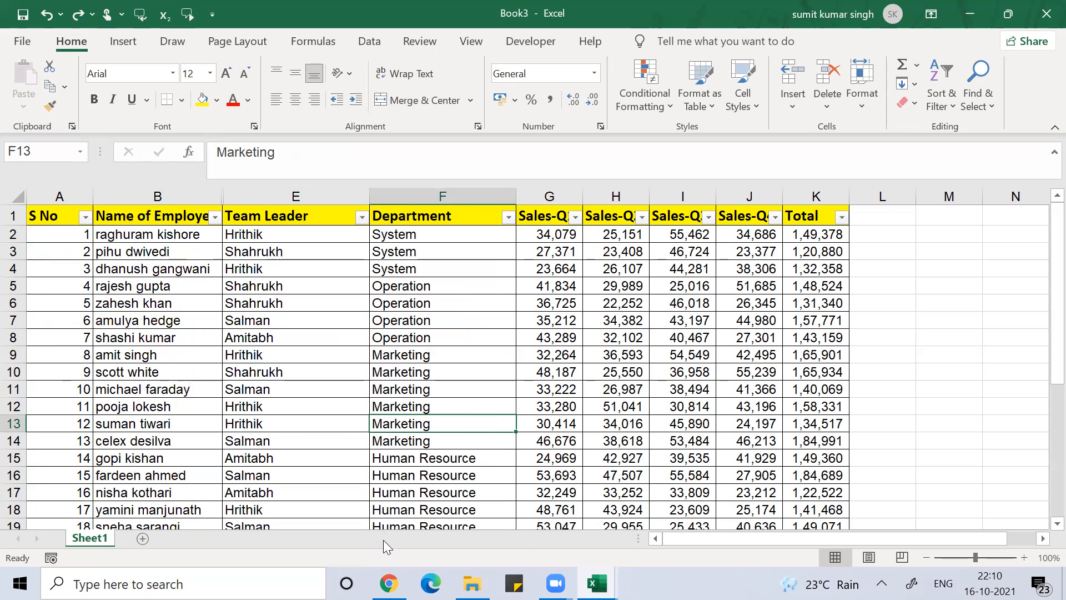
Step: Filter the Department column to show only Human Resource and Marketing
{"action": "left_click", "coordinate": [509, 219]}
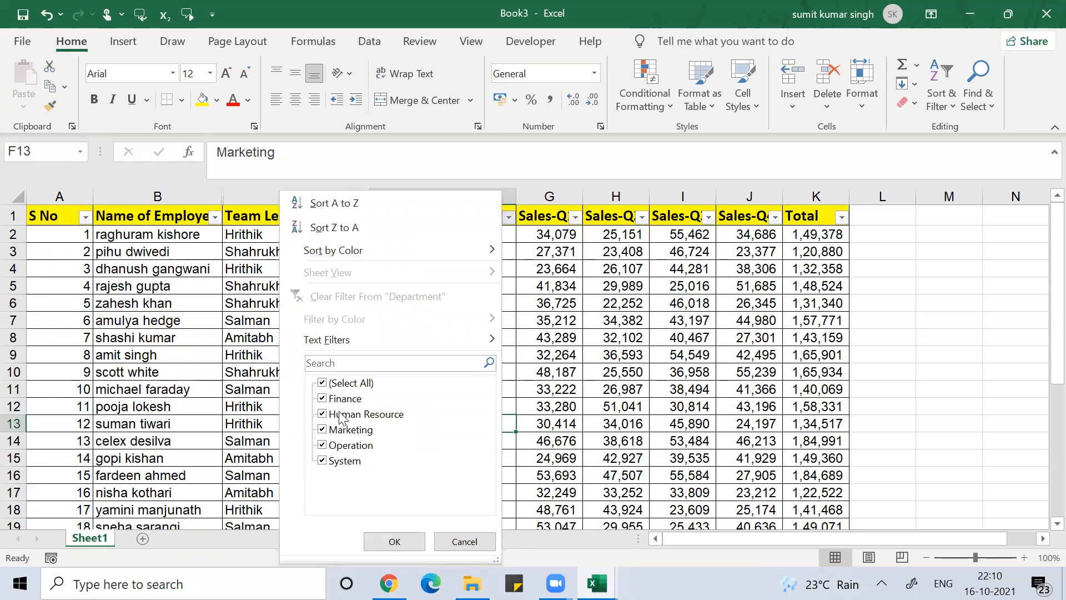
{"action": "left_click", "coordinate": [355, 399]}
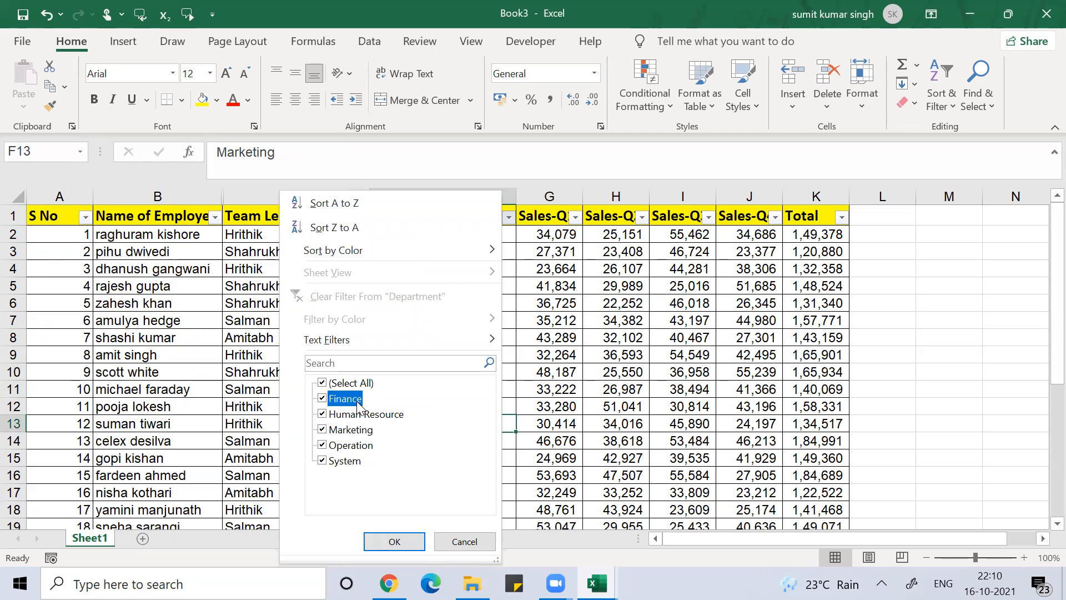
{"action": "left_click", "coordinate": [323, 383]}
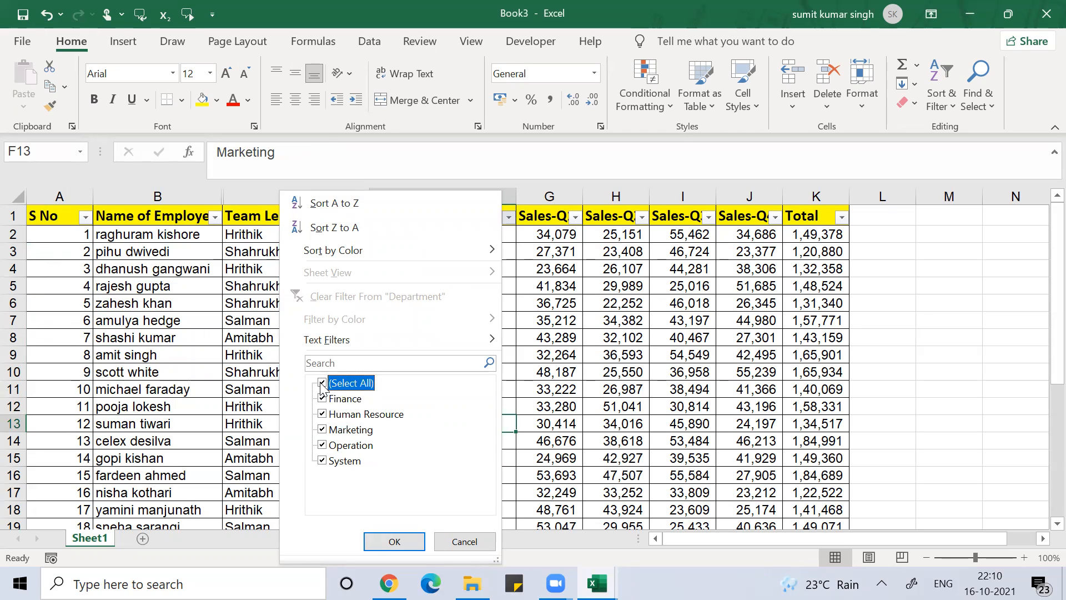
{"action": "left_click", "coordinate": [330, 415]}
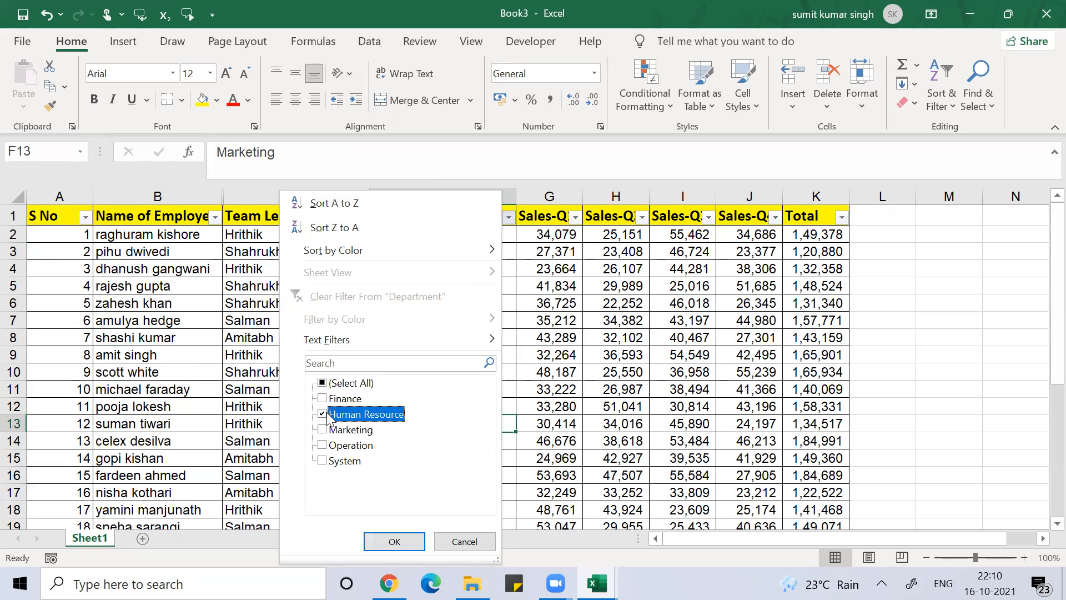
{"action": "left_click", "coordinate": [331, 430]}
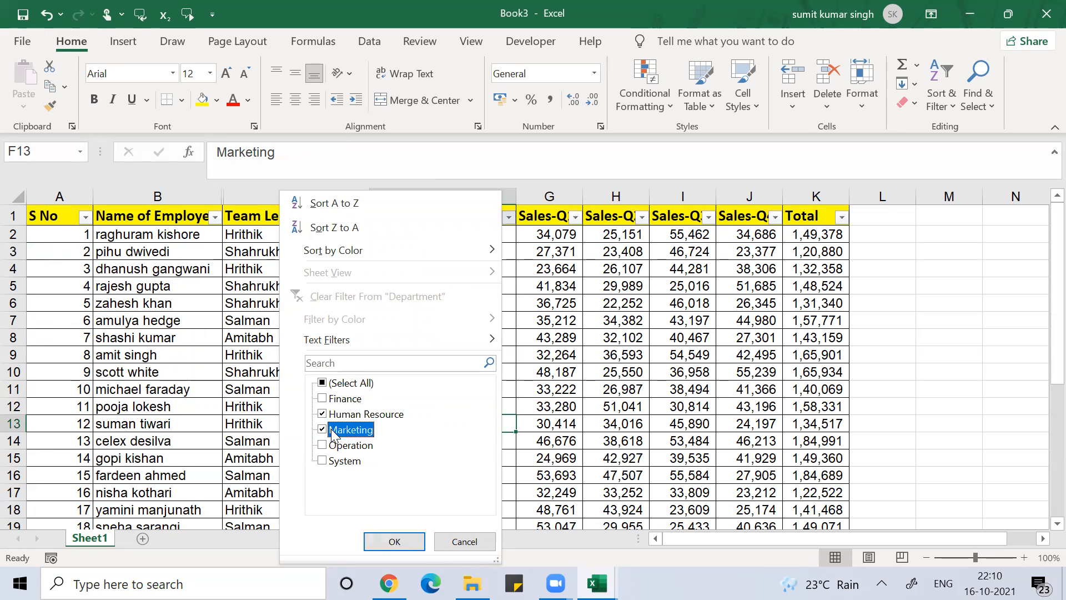
{"action": "left_click", "coordinate": [395, 541]}
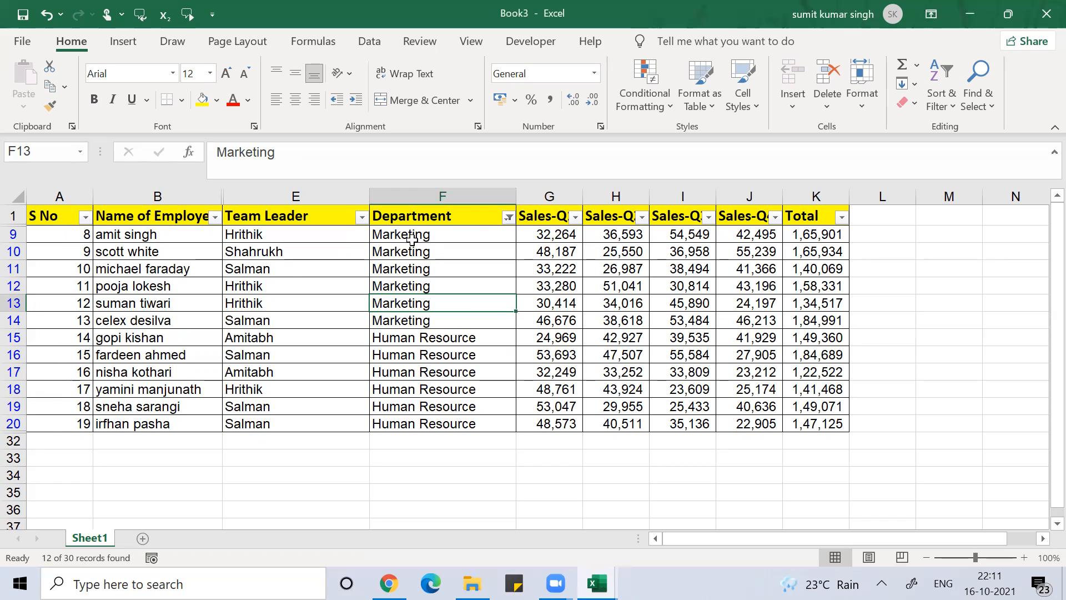
Step: Reselect all departments in the Department filter to restore the full table
{"action": "left_click", "coordinate": [509, 219]}
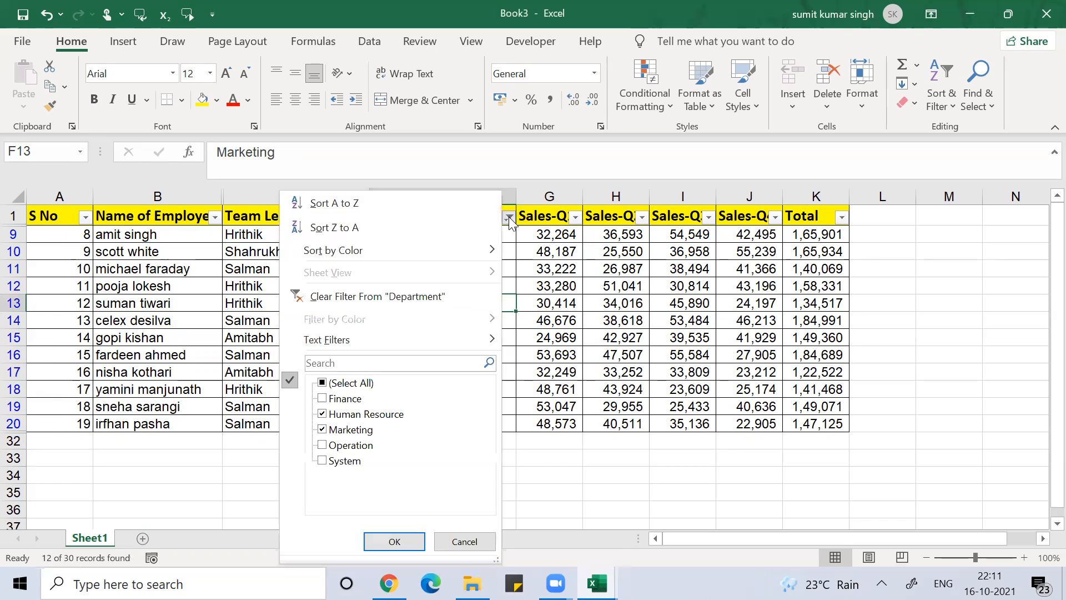
{"action": "left_click", "coordinate": [340, 385]}
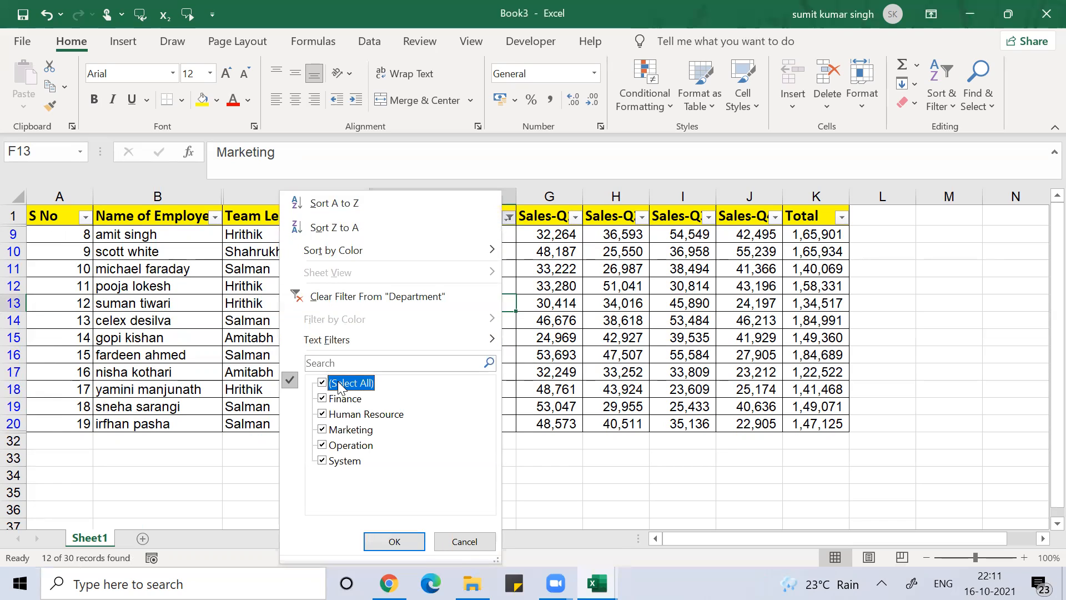
{"action": "left_click", "coordinate": [394, 542]}
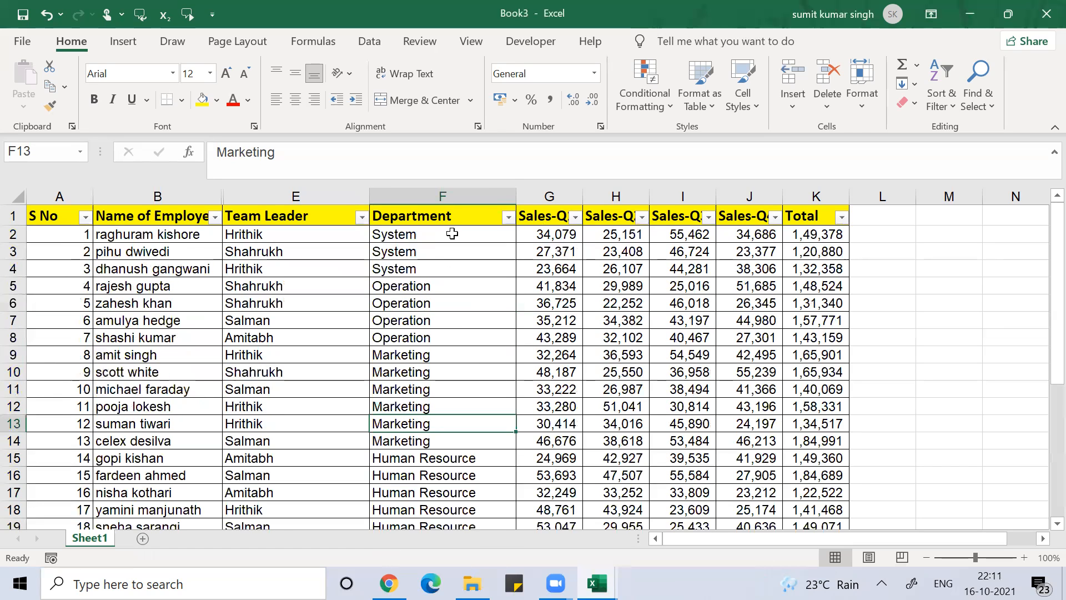
Step: Filter the Team Leader column to its second and fourth listed leaders, and restore the rows of all team leaders
{"action": "left_click", "coordinate": [361, 219]}
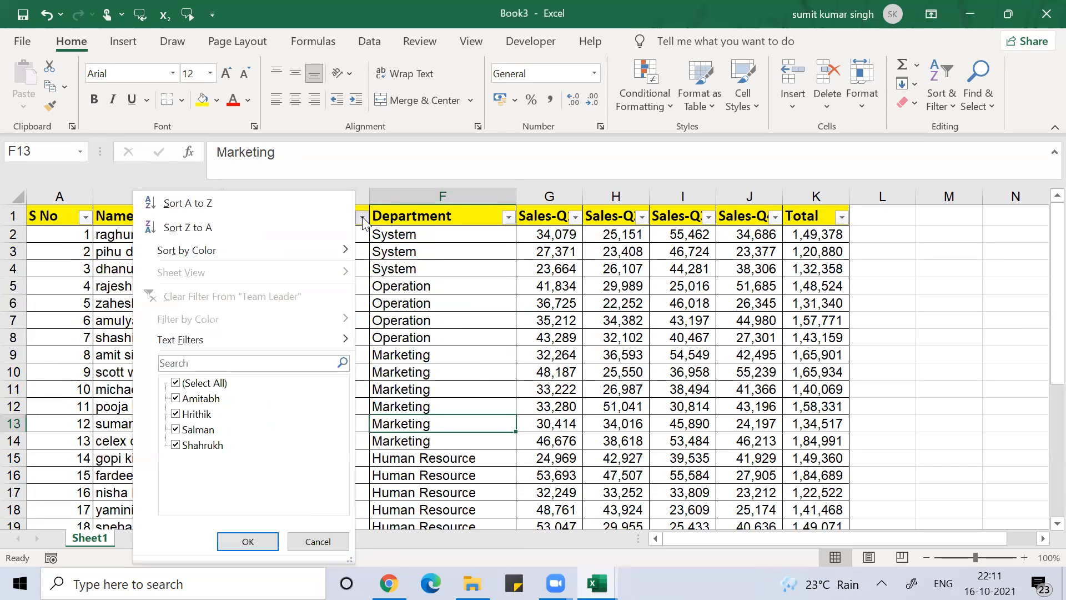
{"action": "left_click", "coordinate": [192, 384]}
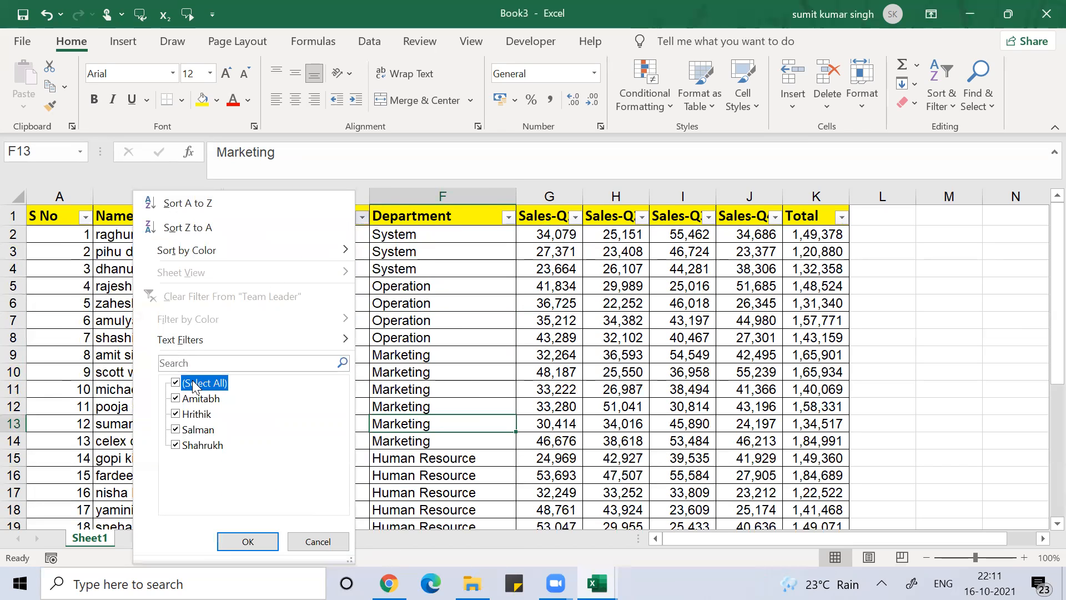
{"action": "left_click", "coordinate": [197, 415]}
{"action": "left_click", "coordinate": [196, 447]}
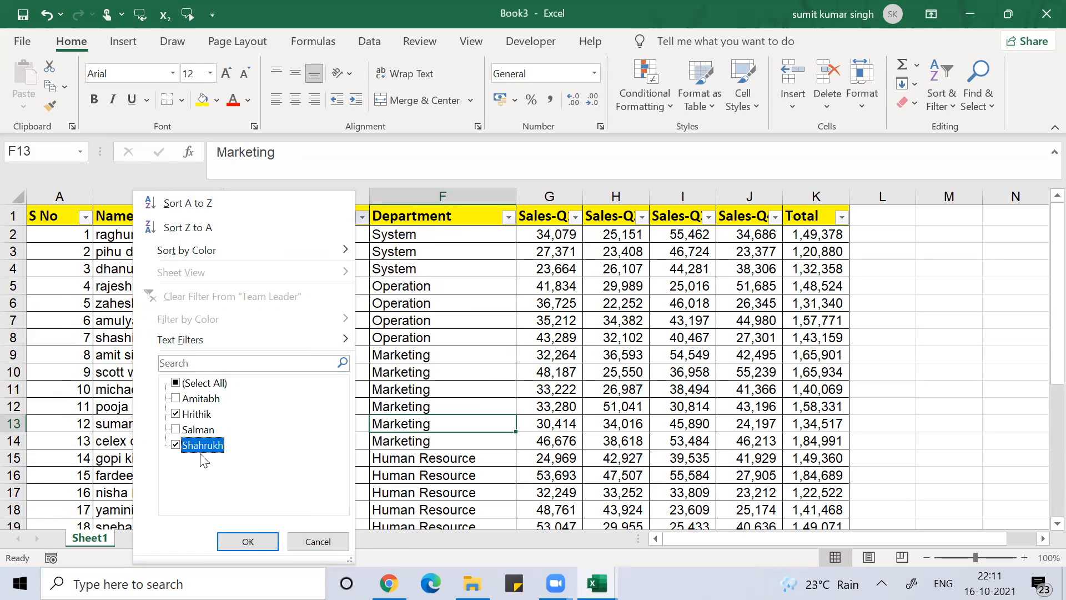
{"action": "left_click", "coordinate": [247, 541]}
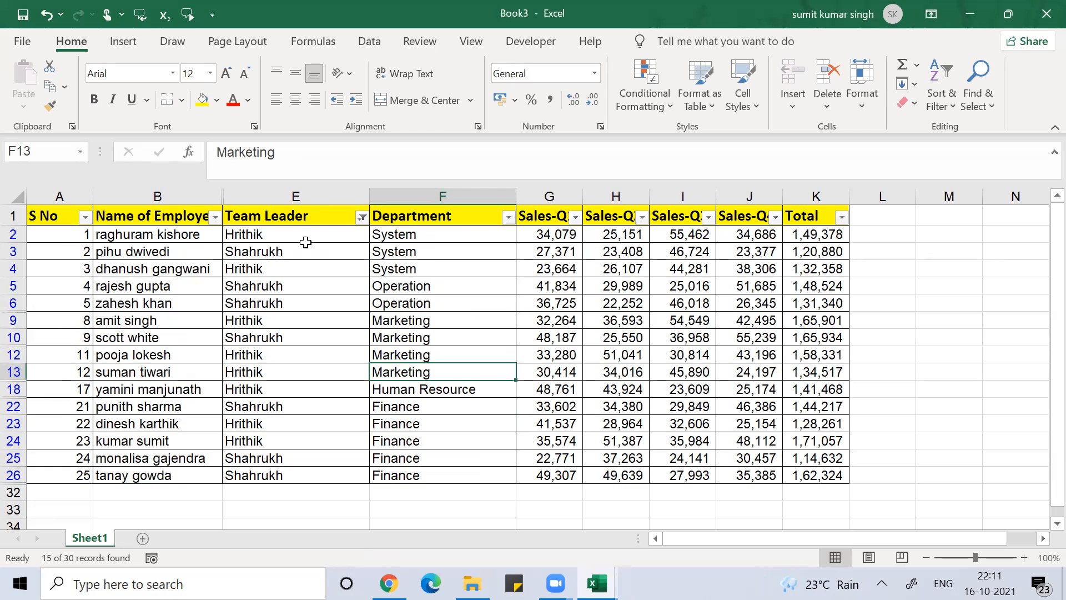
{"action": "left_click", "coordinate": [362, 218]}
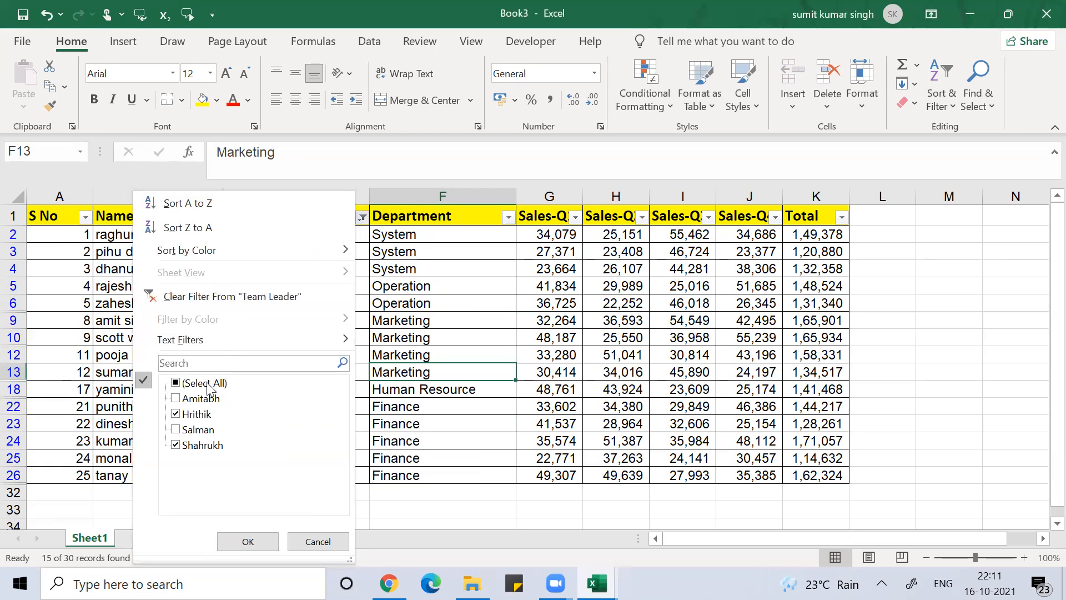
{"action": "left_click", "coordinate": [248, 541]}
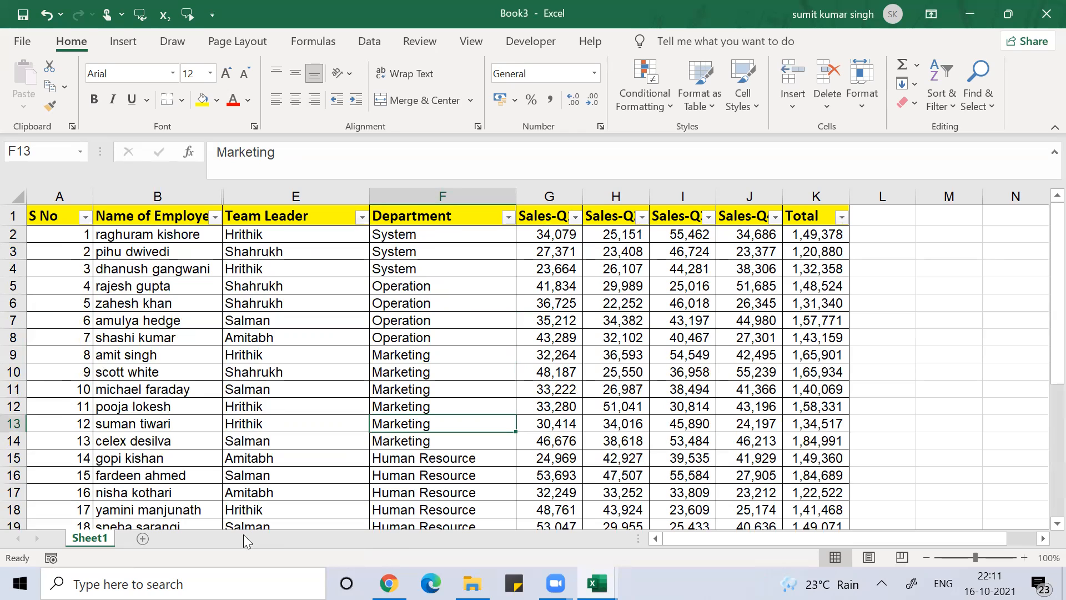
Step: Sort the table by employee name from A to Z and widen the S No column
{"action": "left_click", "coordinate": [215, 232]}
{"action": "left_click", "coordinate": [215, 217]}
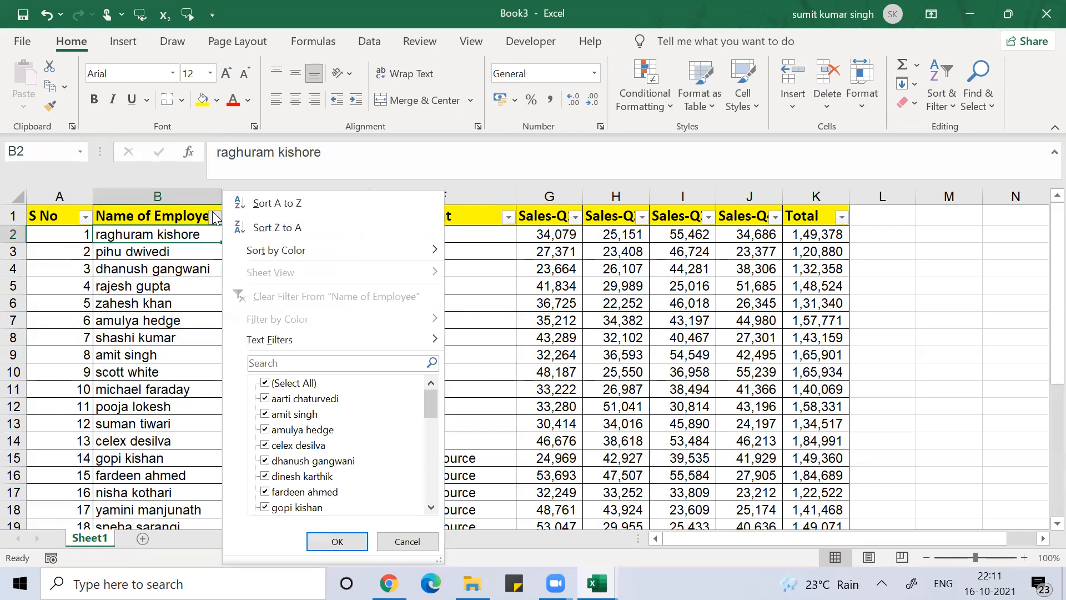
{"action": "left_click", "coordinate": [290, 209]}
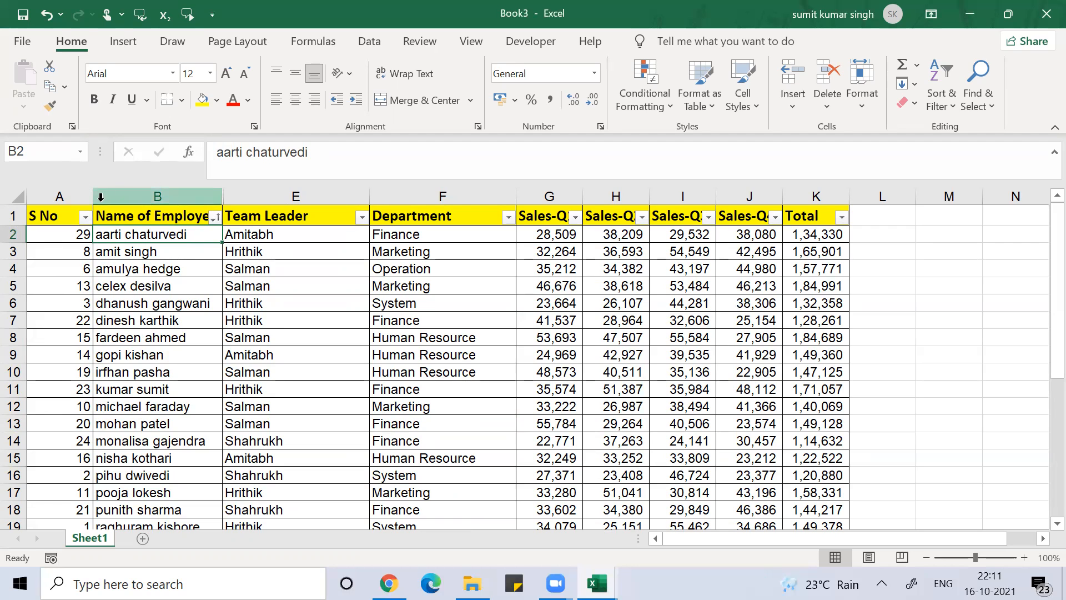
{"action": "left_click_drag", "start_coordinate": [92, 196], "coordinate": [219, 196]}
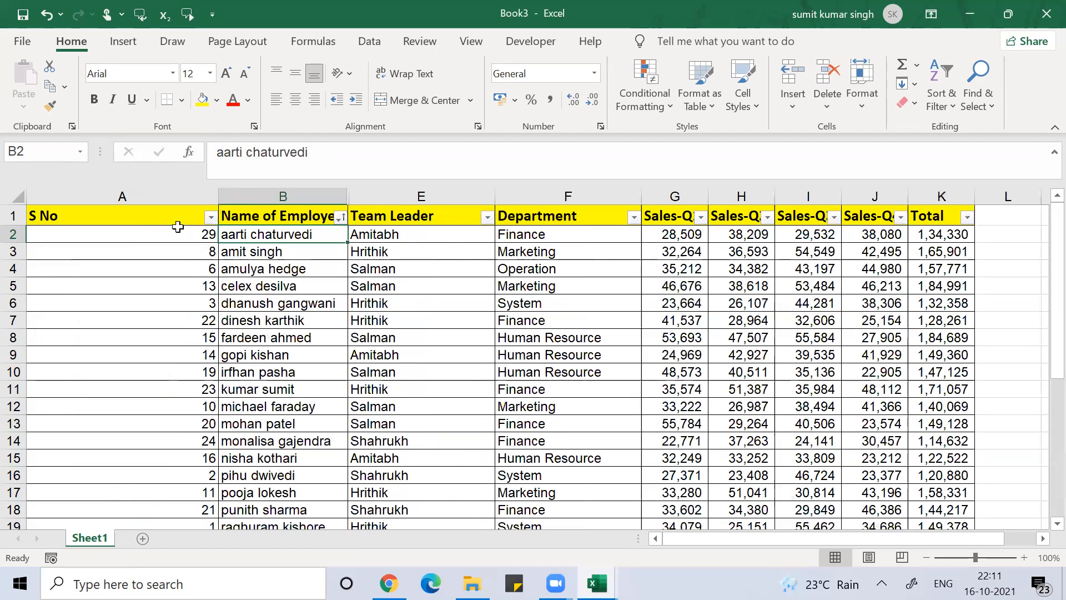
Step: Begin a SUBTOTAL formula in cell A2 with function number 3 (COUNTA) and B2 as its reference
{"action": "left_click", "coordinate": [130, 237]}
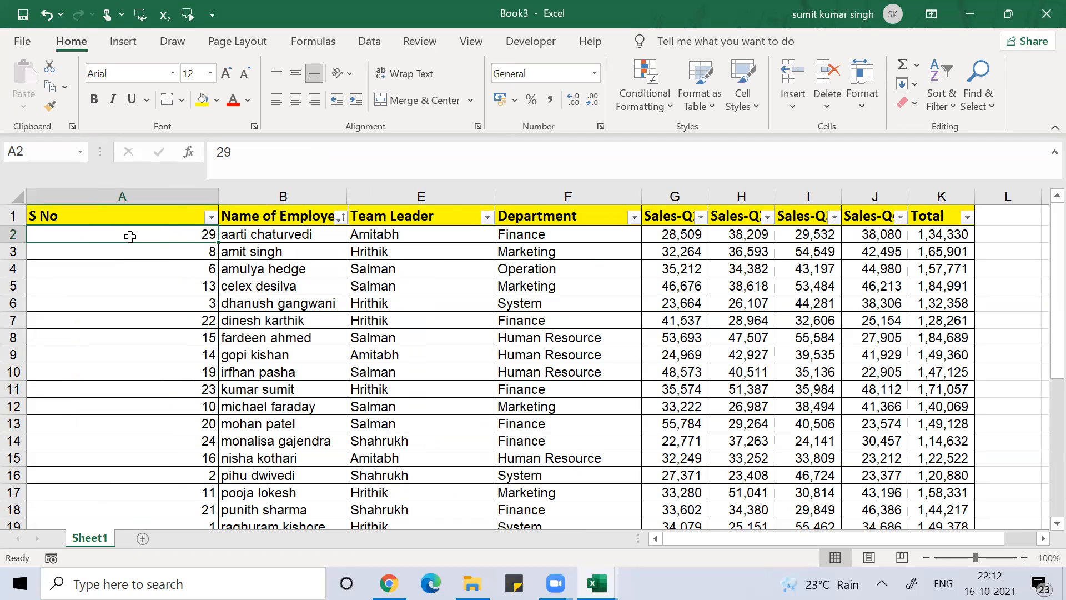
{"action": "type", "text": "=subtotal"}
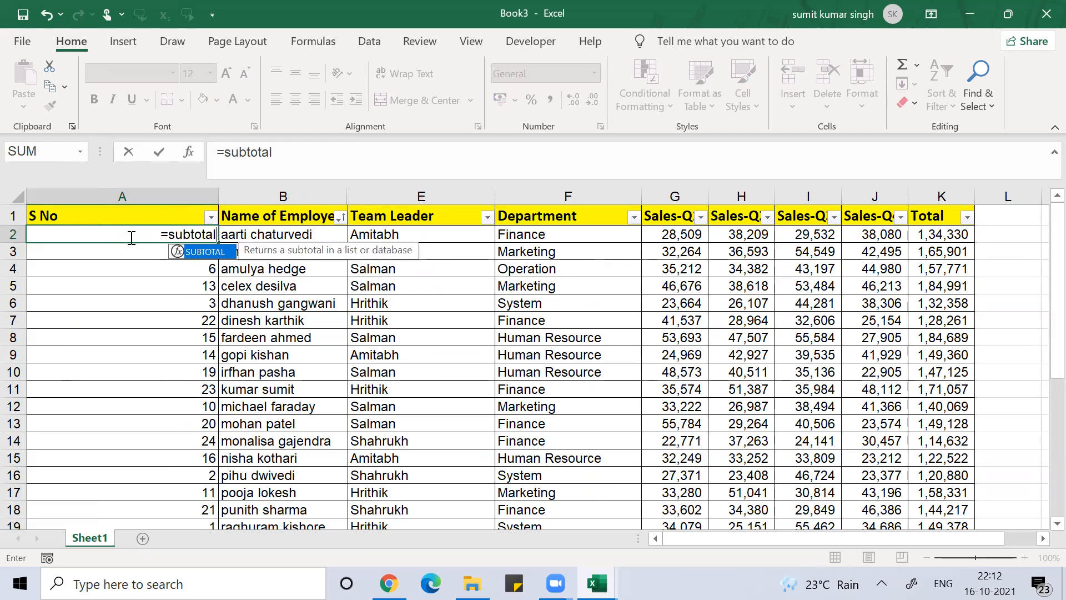
{"action": "type", "text": "("}
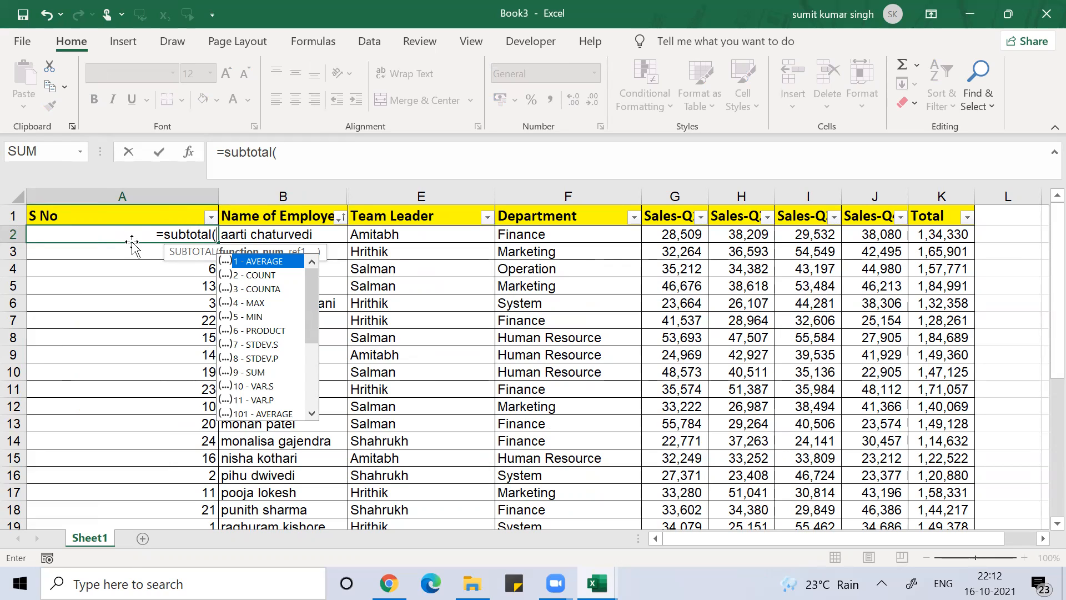
{"action": "double_click", "coordinate": [251, 287]}
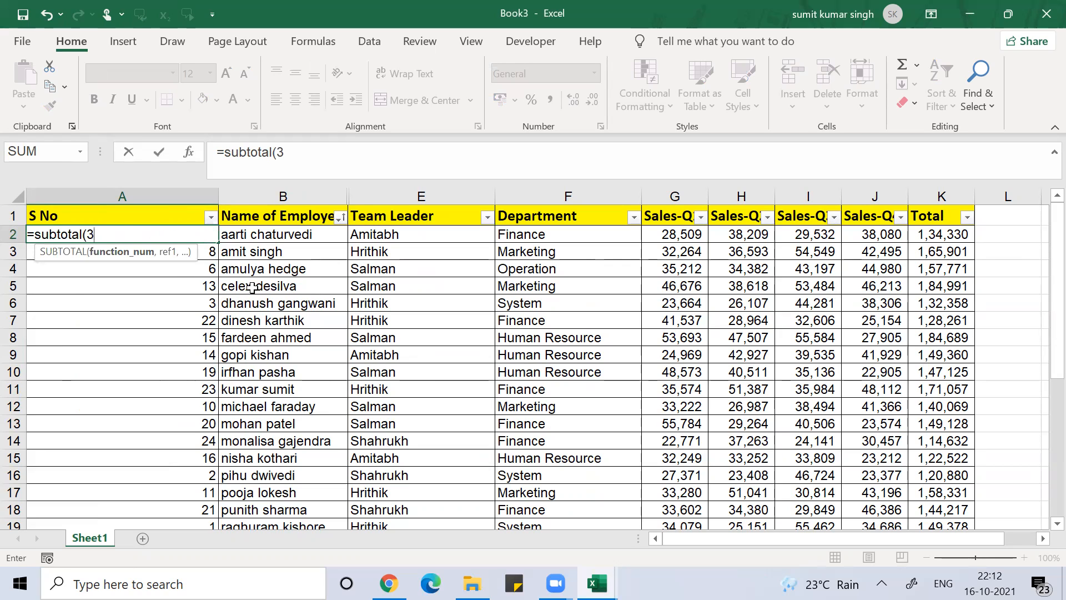
{"action": "type", "text": ","}
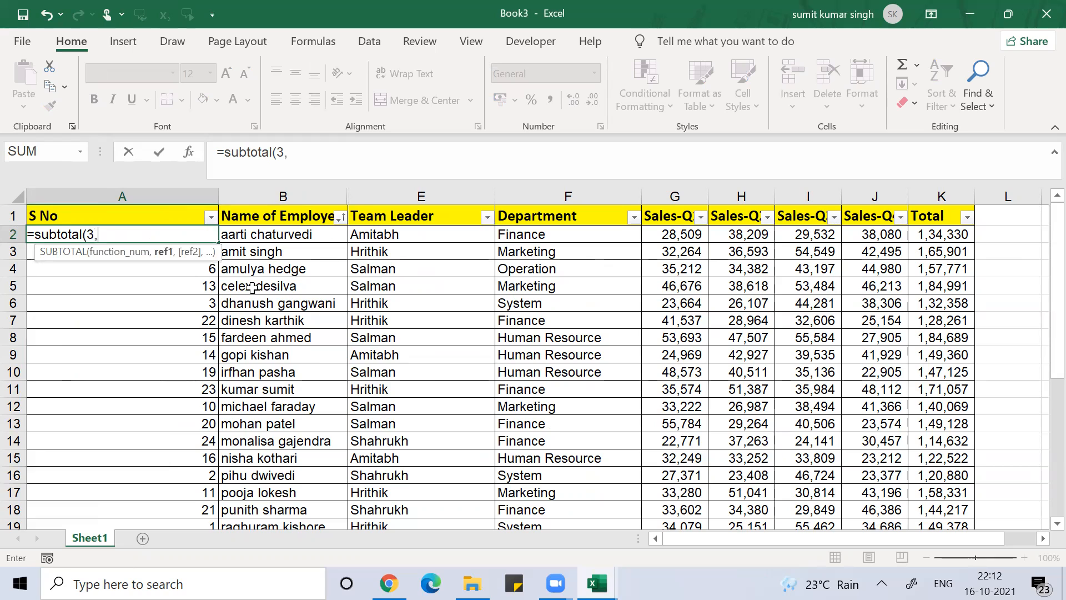
{"action": "left_click", "coordinate": [300, 230]}
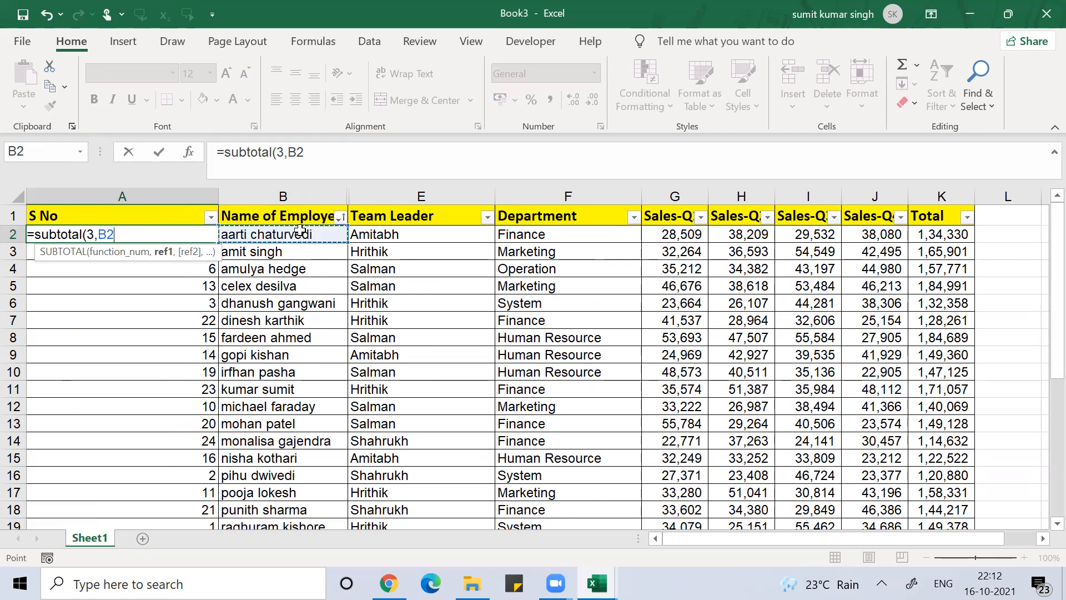
Step: Turn the reference into the expanding range $B$2:B2 with an absolute start and enter the formula =SUBTOTAL(3,$B$2:B2)
{"action": "key", "text": "F8"}
{"action": "double_click", "coordinate": [108, 235]}
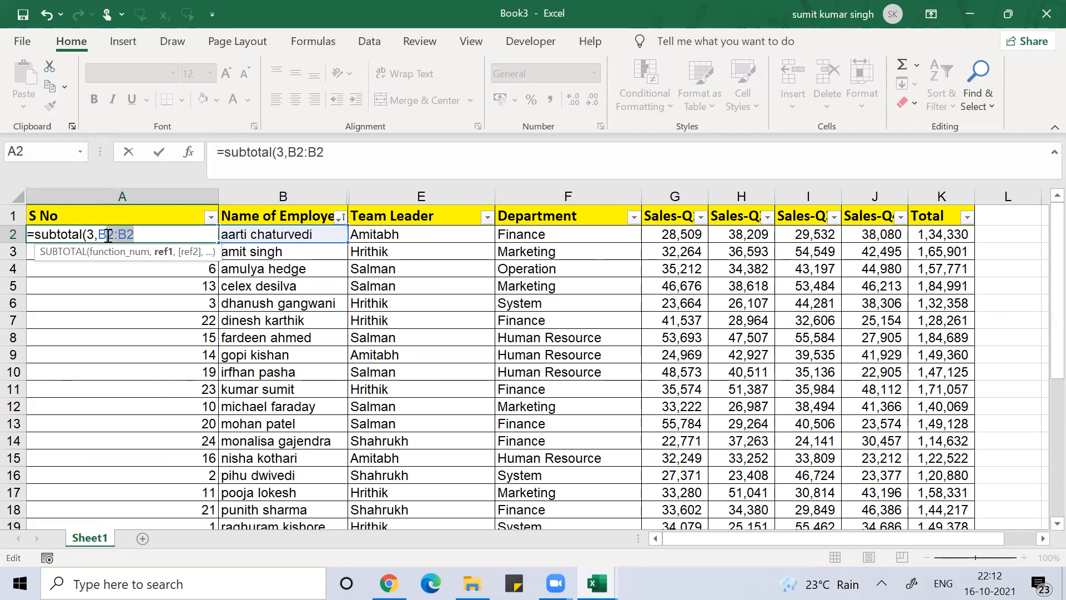
{"action": "left_click", "coordinate": [109, 228]}
{"action": "key", "text": "F4"}
{"action": "left_click", "coordinate": [155, 234]}
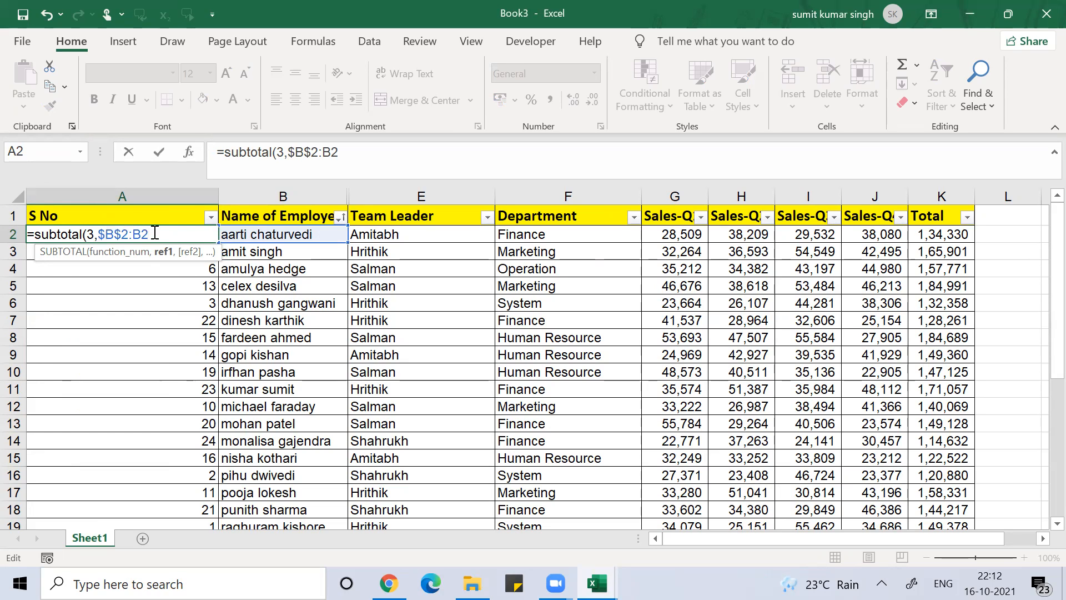
{"action": "type", "text": ")"}
{"action": "key", "text": "Return"}
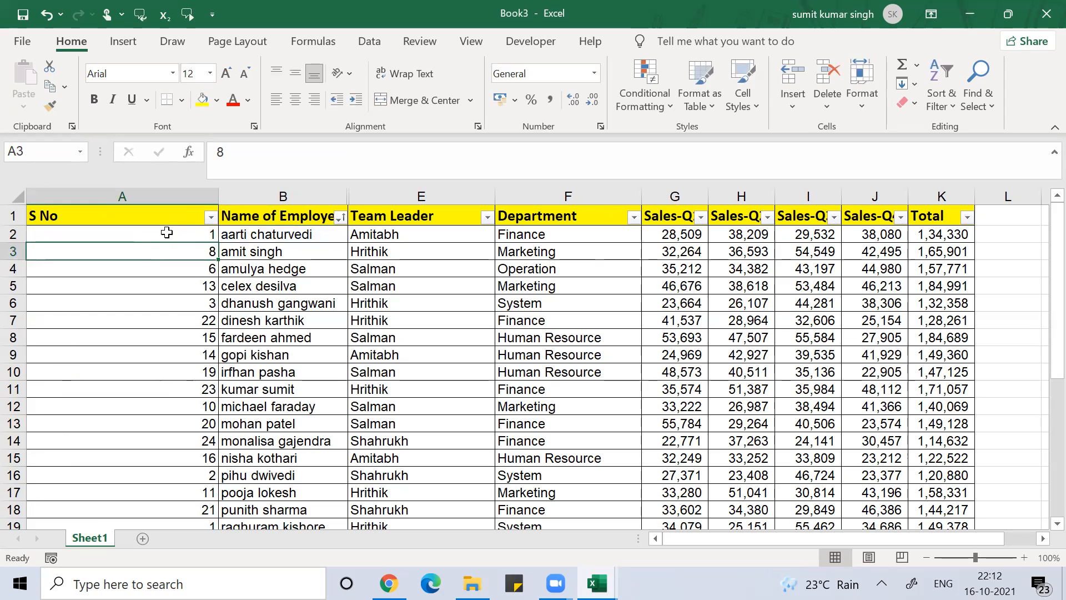
Step: Fill the SUBTOTAL formula from A2 down the whole S No column
{"action": "key", "text": "Down"}
{"action": "key", "text": "Up"}
{"action": "key", "text": "Up"}
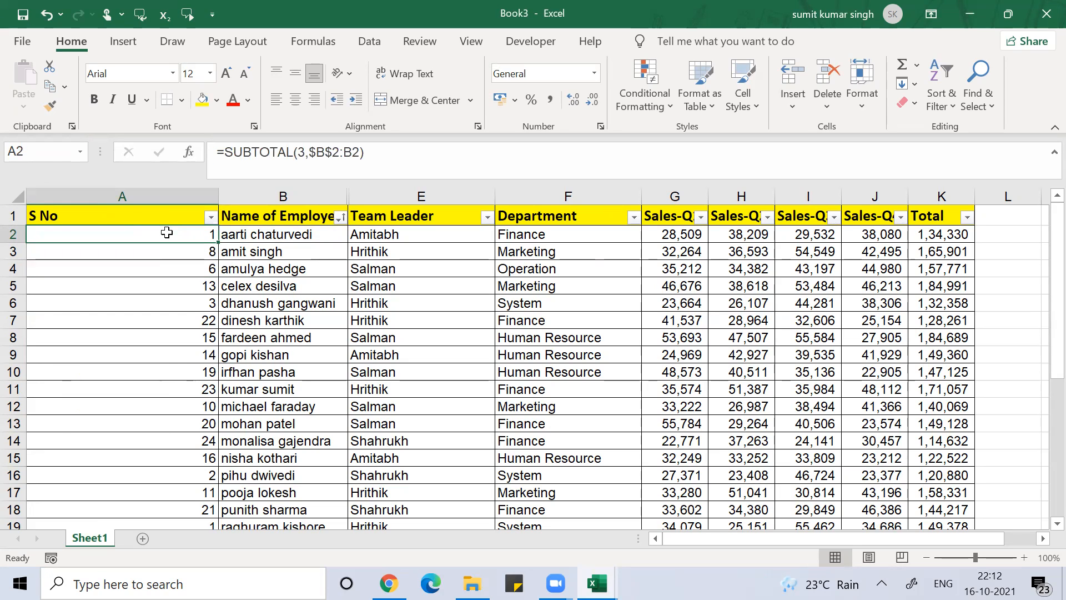
{"action": "key", "text": "ctrl+c"}
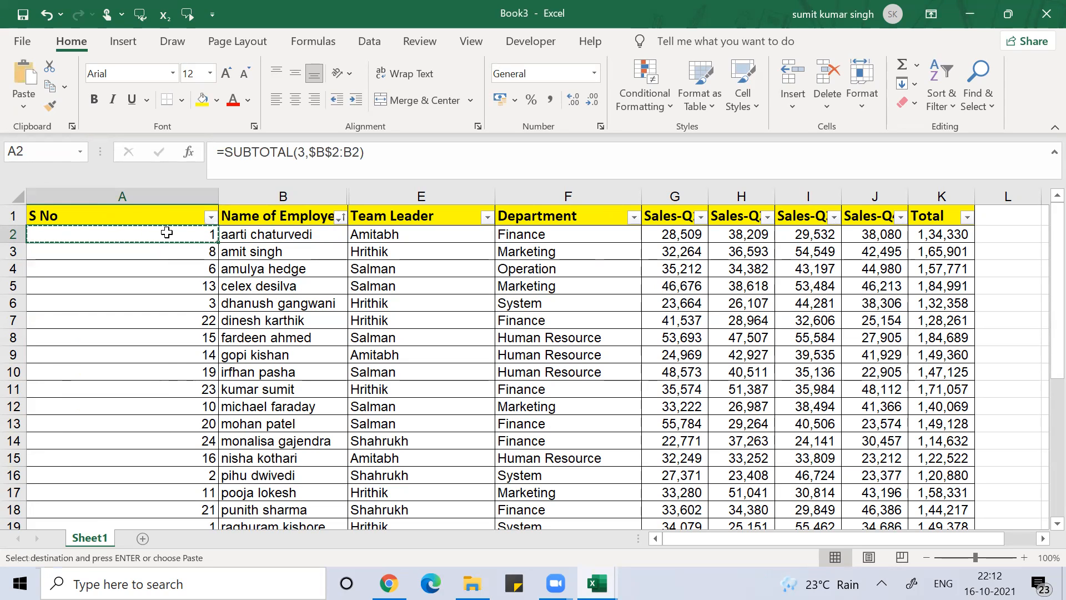
{"action": "double_click", "coordinate": [217, 242]}
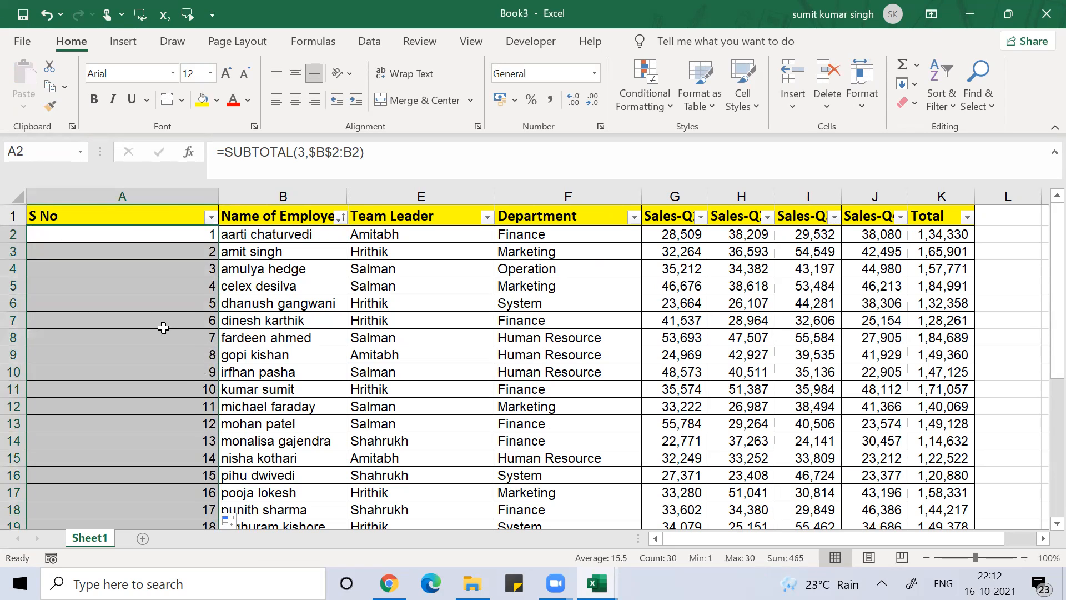
Step: Examine how the SUBTOTAL range changes from row to row in the S No column down to A14
{"action": "left_click", "coordinate": [165, 328]}
{"action": "key", "text": "Down"}
{"action": "key", "text": "Down"}
{"action": "key", "text": "Down"}
{"action": "key", "text": "Down"}
{"action": "key", "text": "Down"}
{"action": "key", "text": "Down"}
{"action": "key", "text": "Down"}
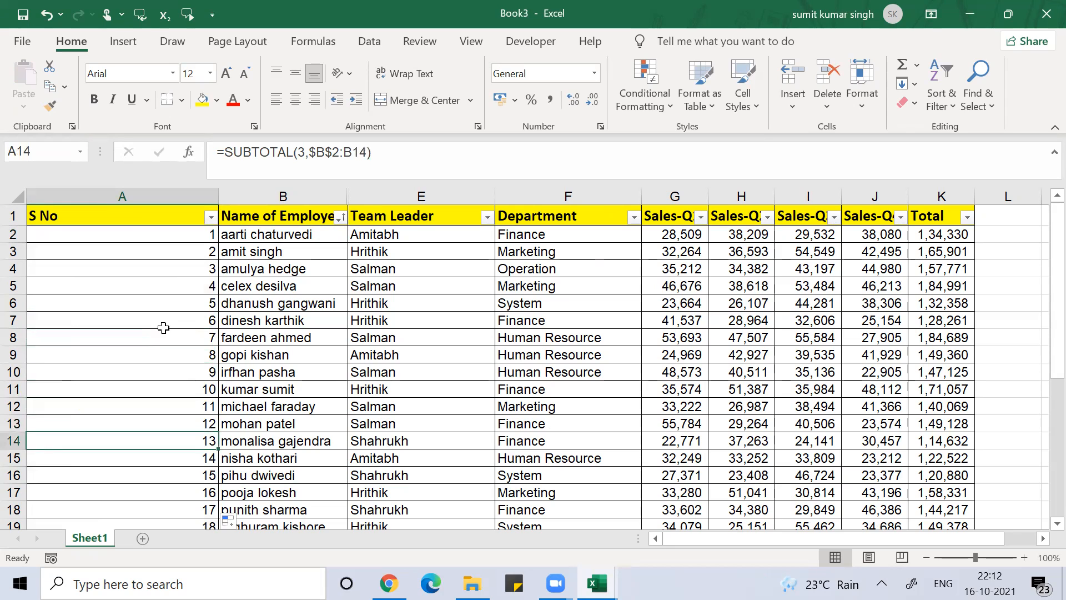
Step: Sort the table by Team Leader from Z to A and filter Department to show only Human Resource and Operation
{"action": "left_click", "coordinate": [488, 220]}
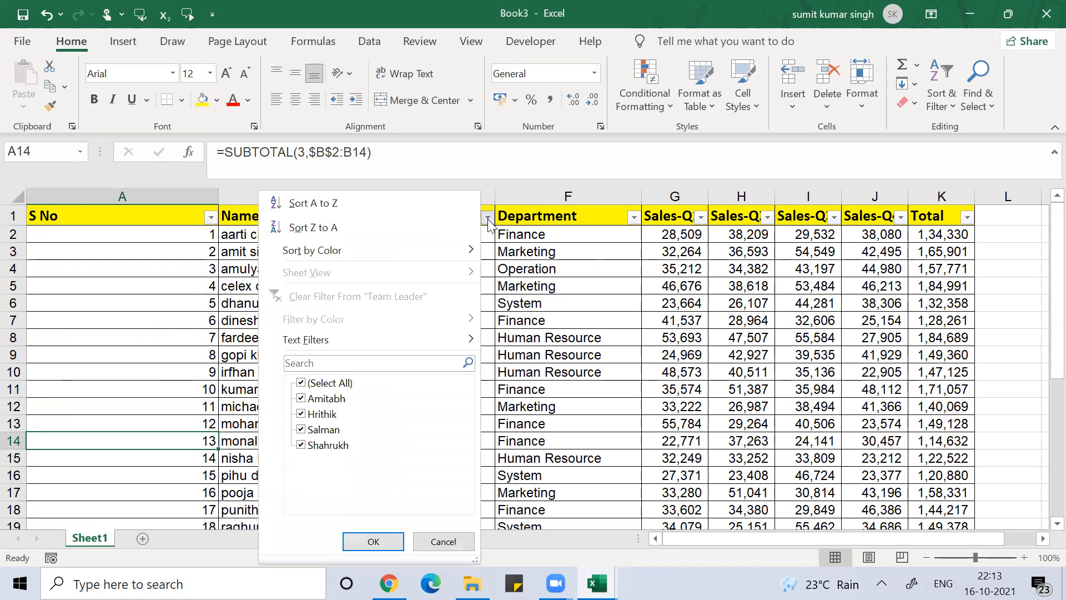
{"action": "left_click", "coordinate": [346, 226]}
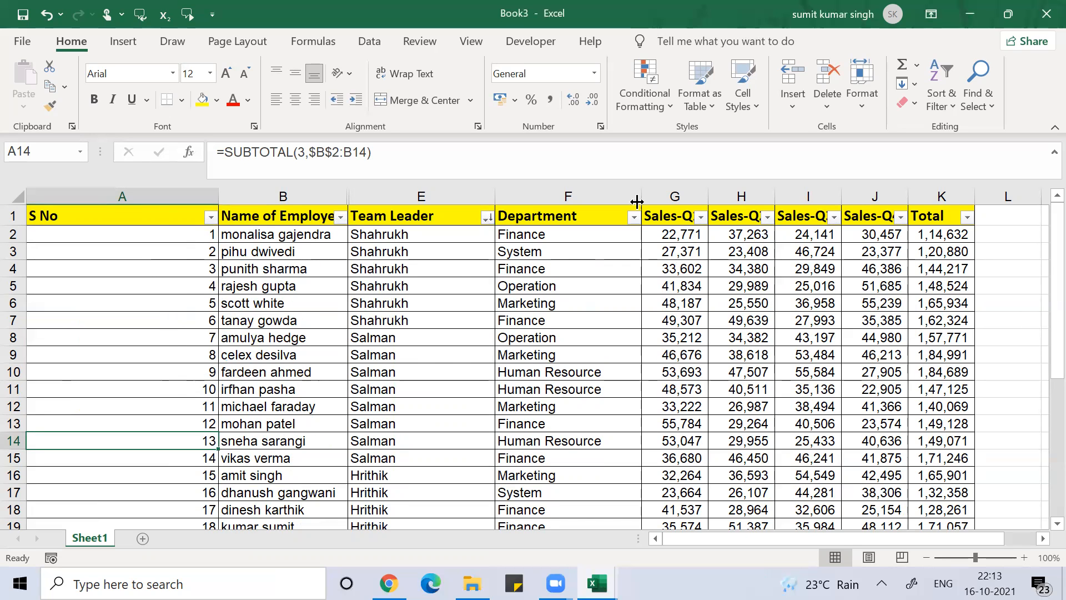
{"action": "left_click", "coordinate": [635, 218]}
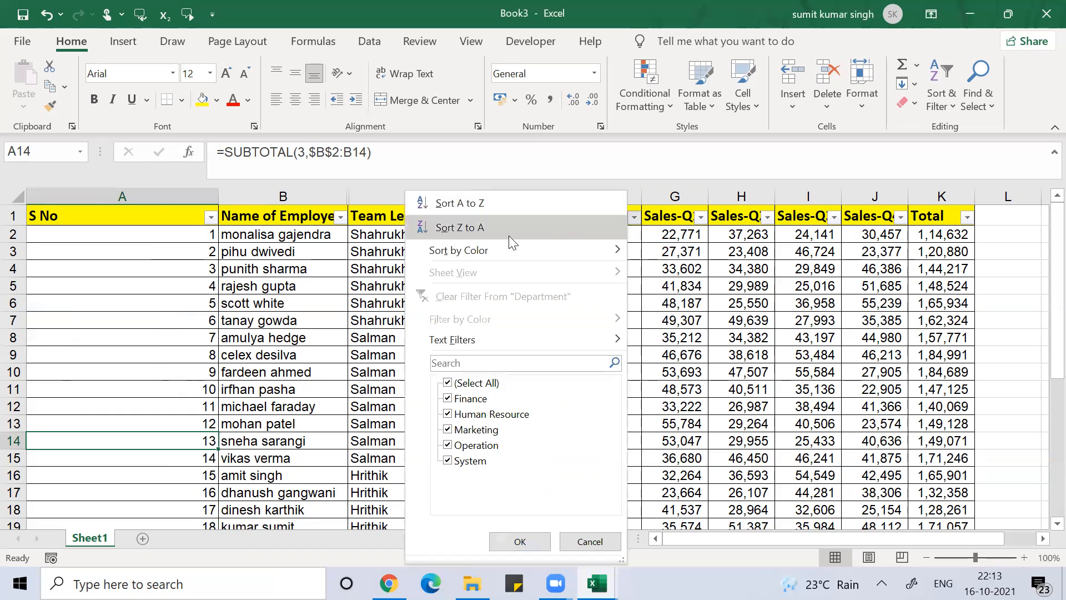
{"action": "left_click", "coordinate": [475, 384]}
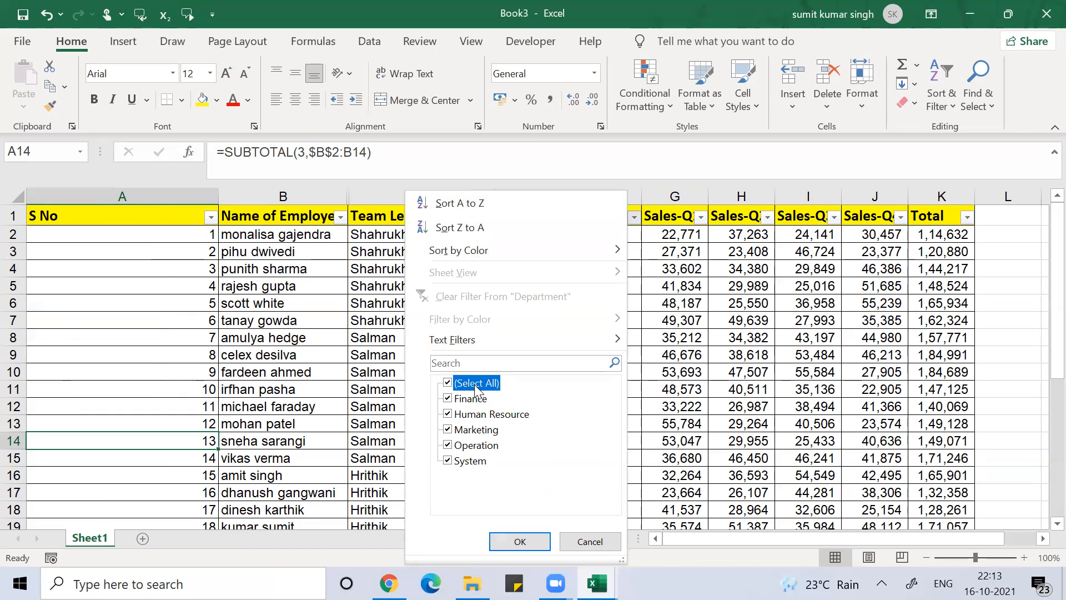
{"action": "left_click", "coordinate": [478, 415]}
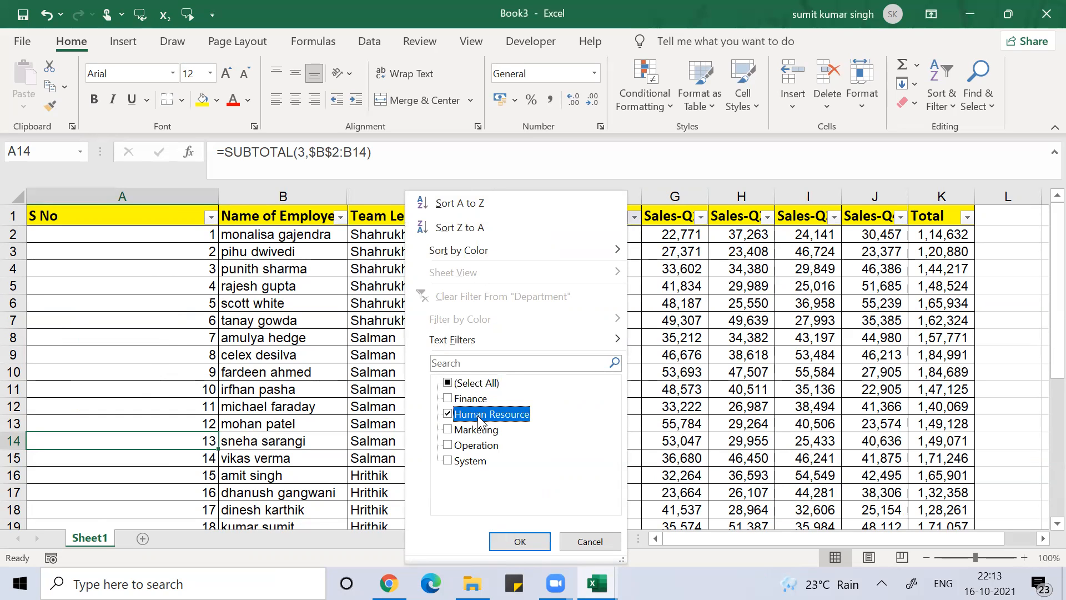
{"action": "left_click", "coordinate": [477, 446]}
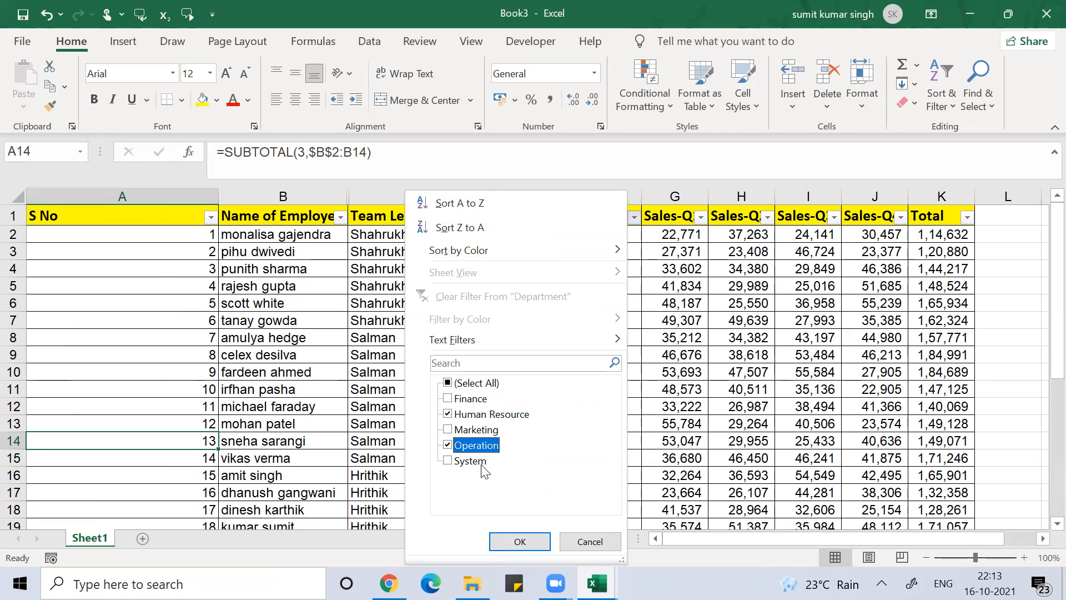
{"action": "left_click", "coordinate": [509, 540]}
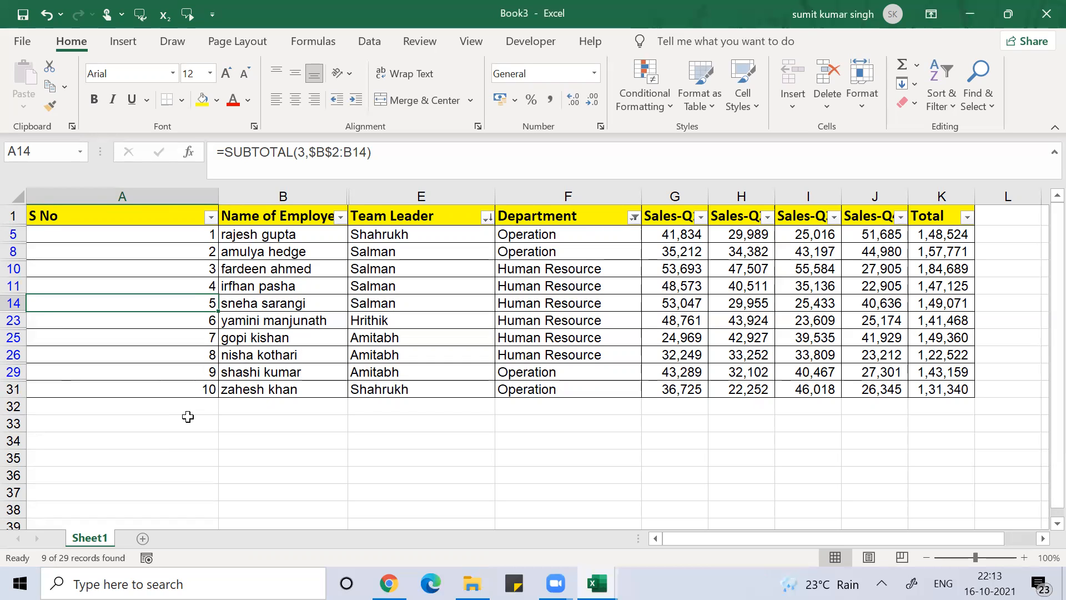
{"action": "left_click", "coordinate": [839, 73]}
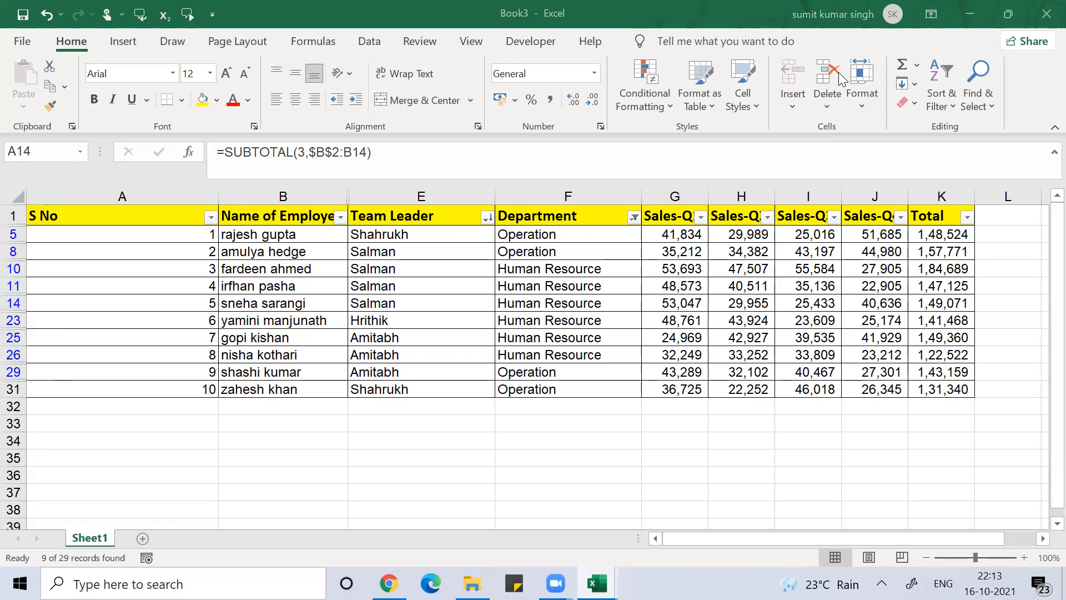